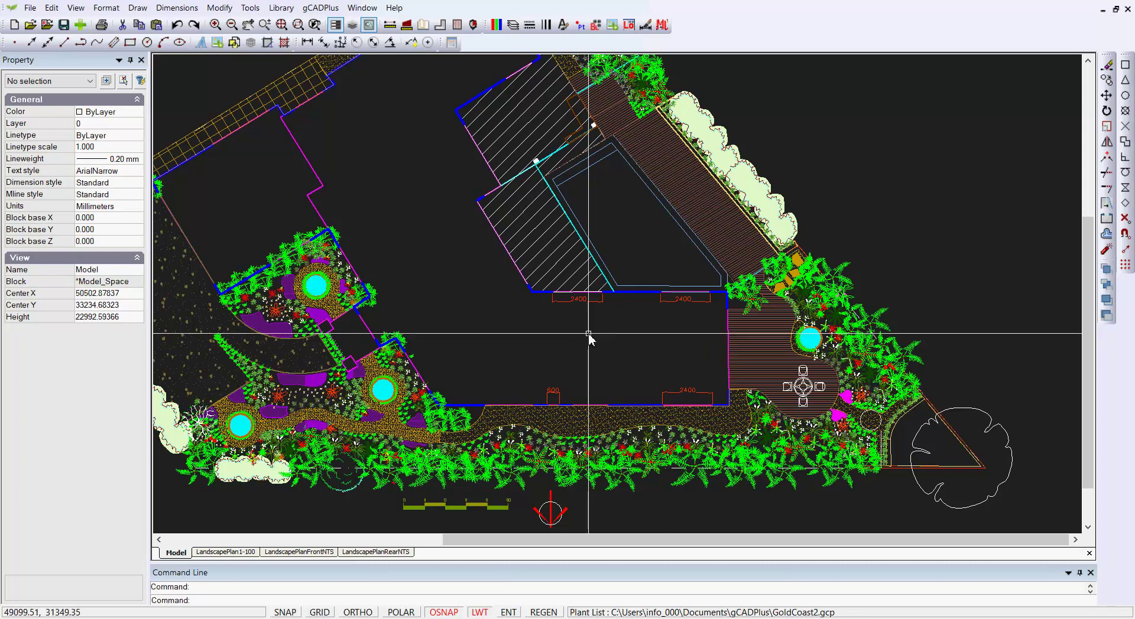
scroll(577, 299, "up", 4)
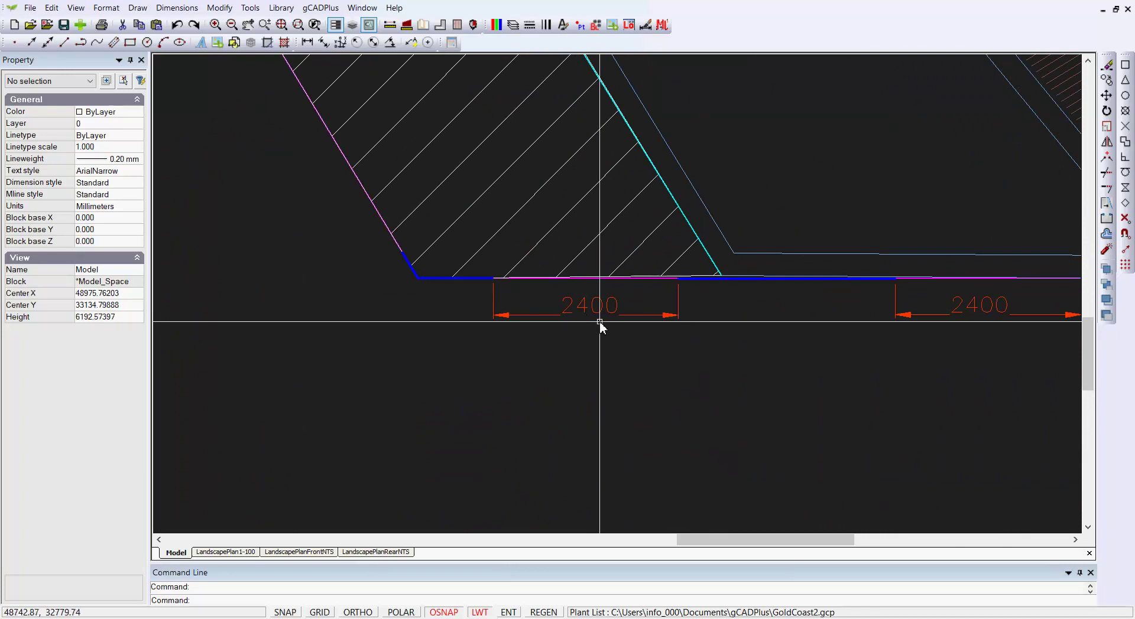
scroll(577, 329, "down", 2)
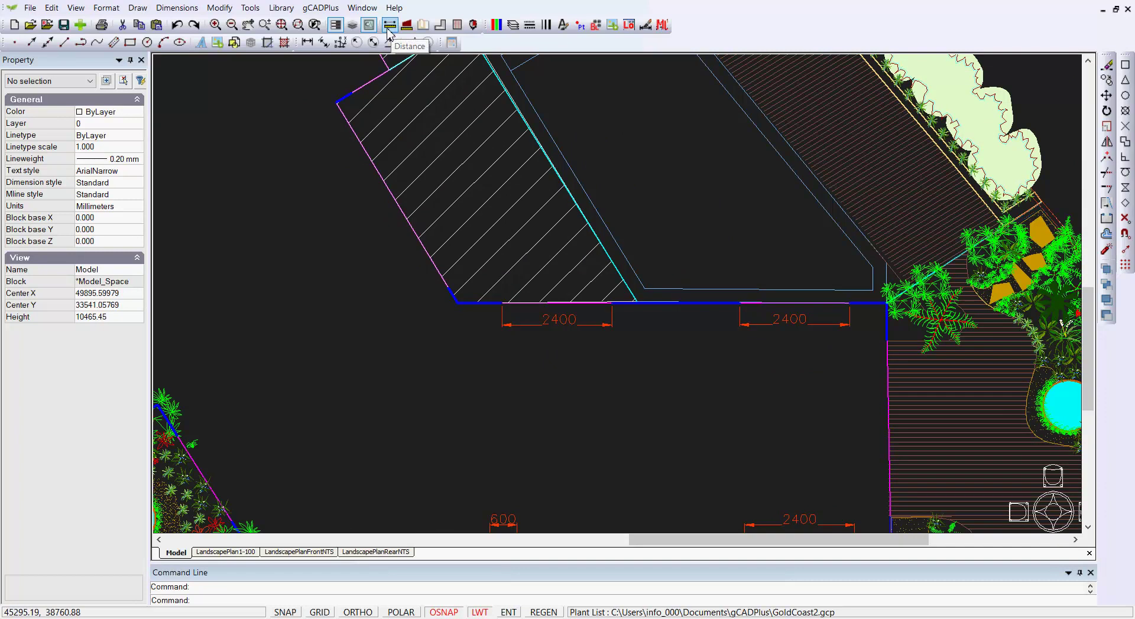
left_click(389, 32)
scroll(751, 350, "up", 1)
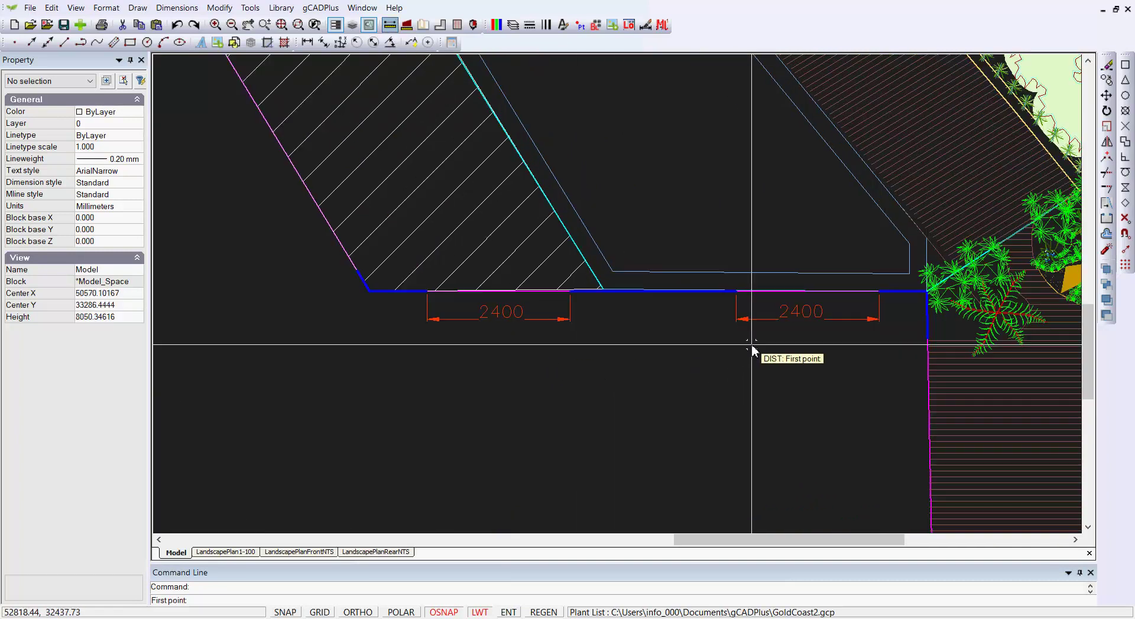
scroll(751, 345, "up", 2)
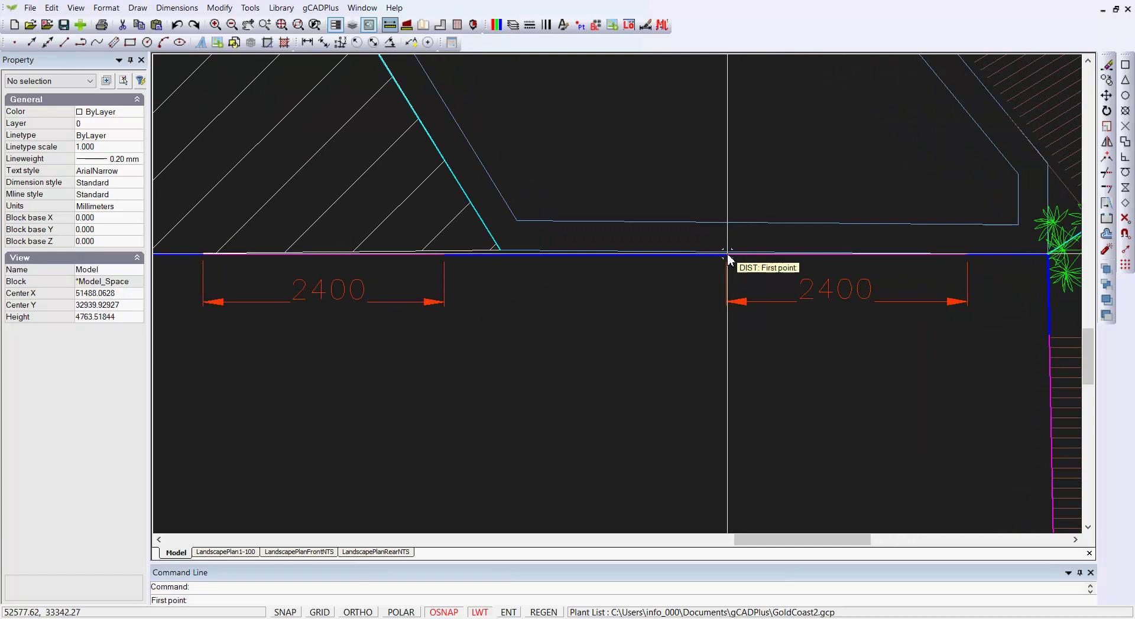
left_click(727, 255)
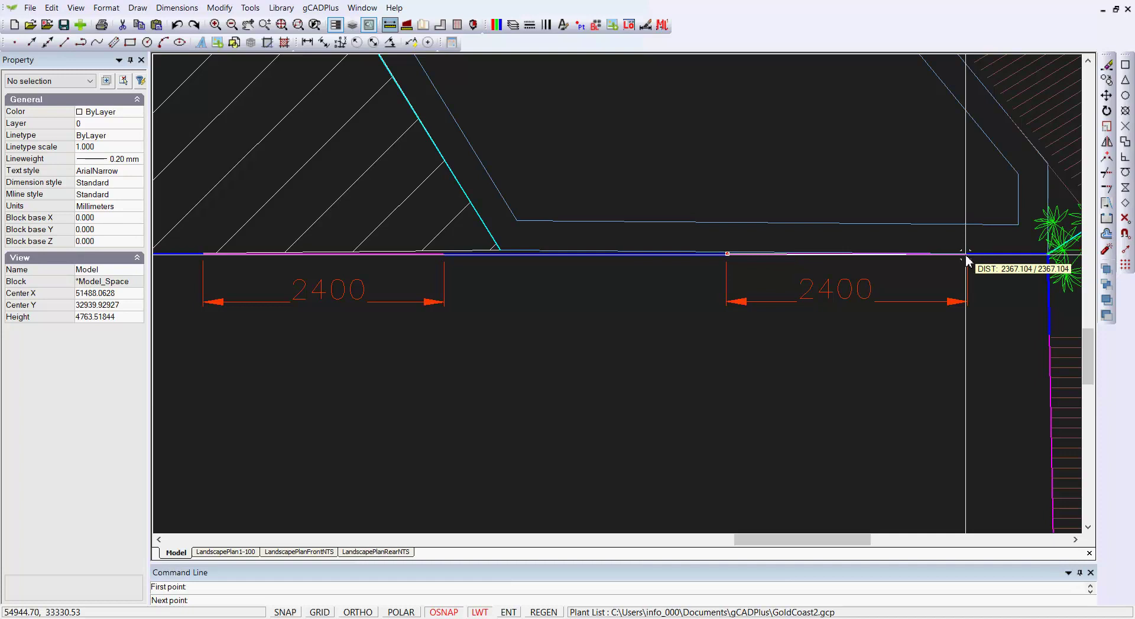
key("Escape")
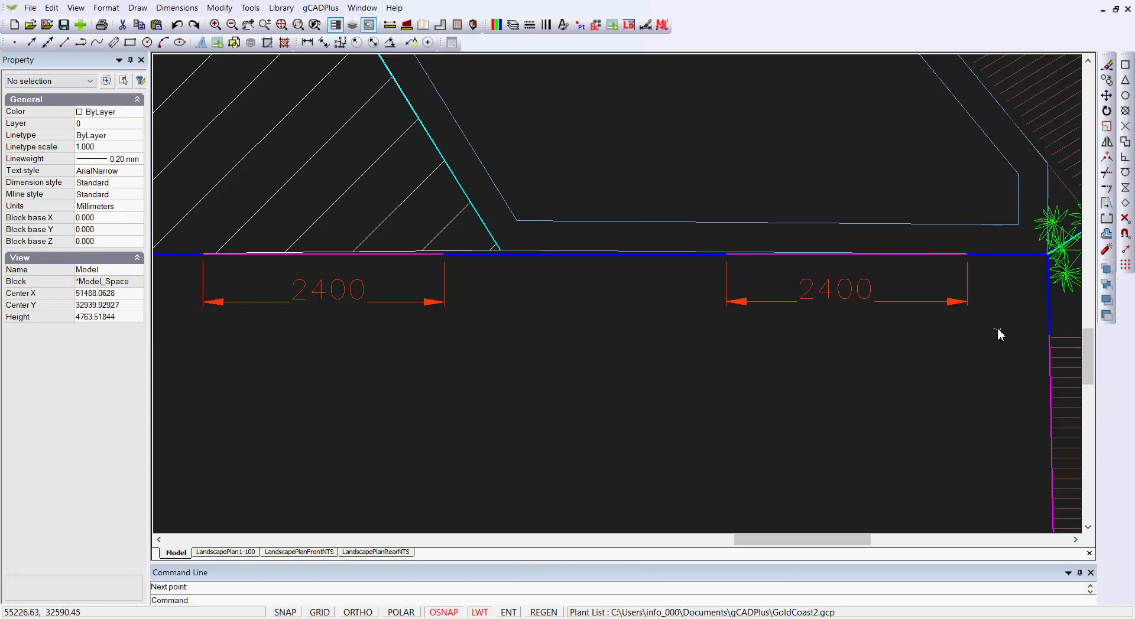
left_click_drag(997, 329, 892, 328)
left_click(972, 325)
left_click(807, 296)
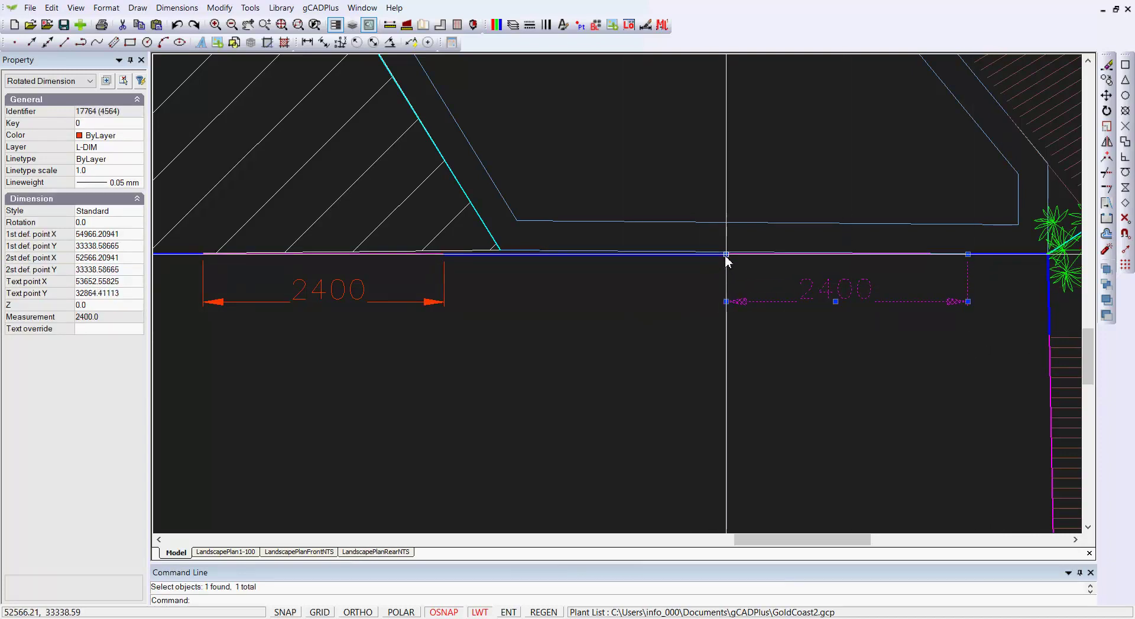
key("Escape")
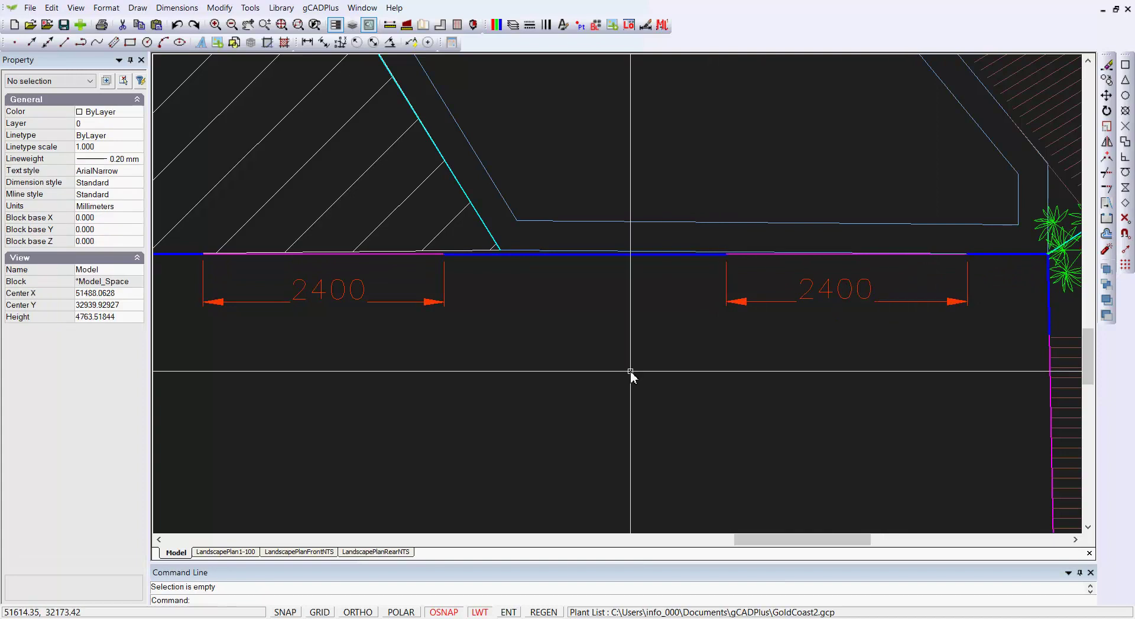
Zoom out and centre the garden plan in Model space.
scroll(637, 366, "down", 3)
scroll(636, 366, "down", 3)
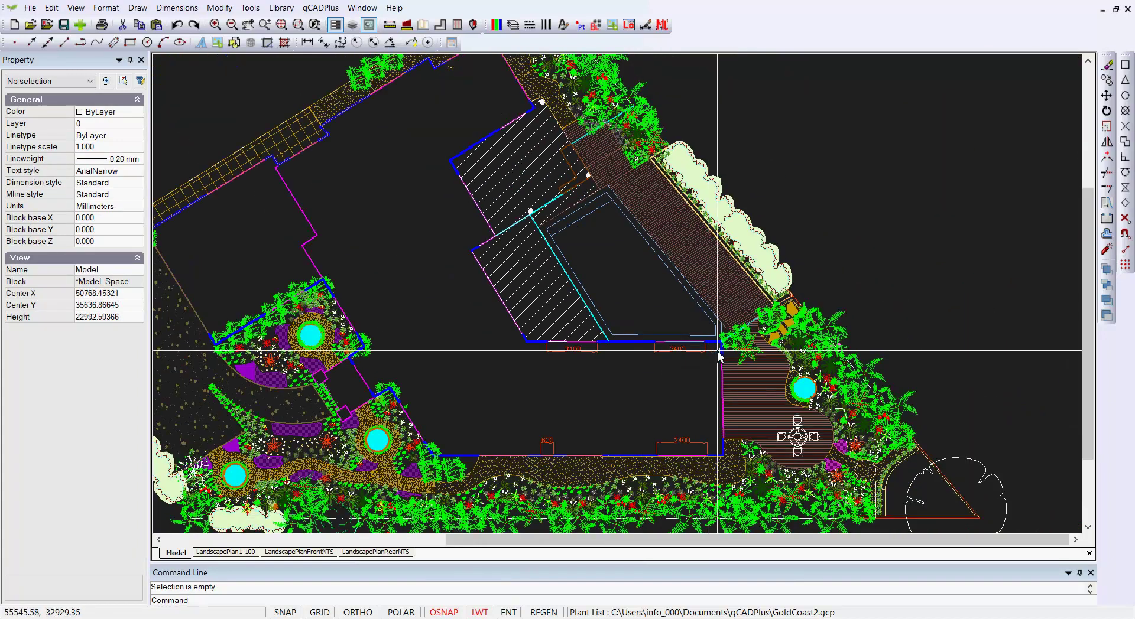
middle_click_drag(720, 354, 815, 316)
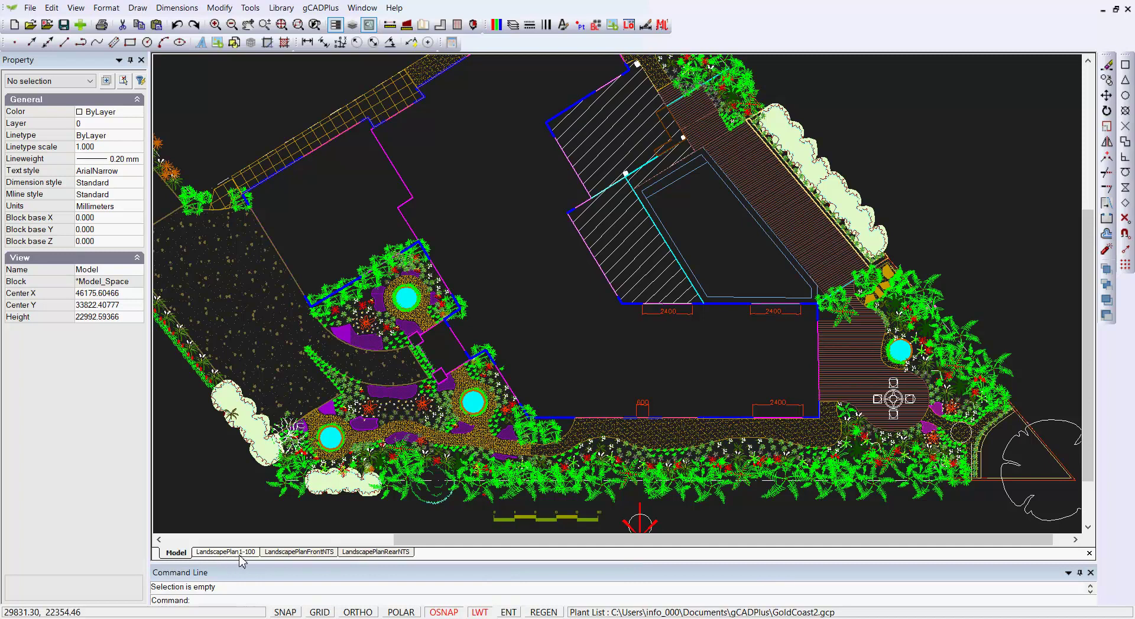
Switch to the LandscapePlan1-100 layout and zoom in on its 2400 dimensions.
left_click(234, 553)
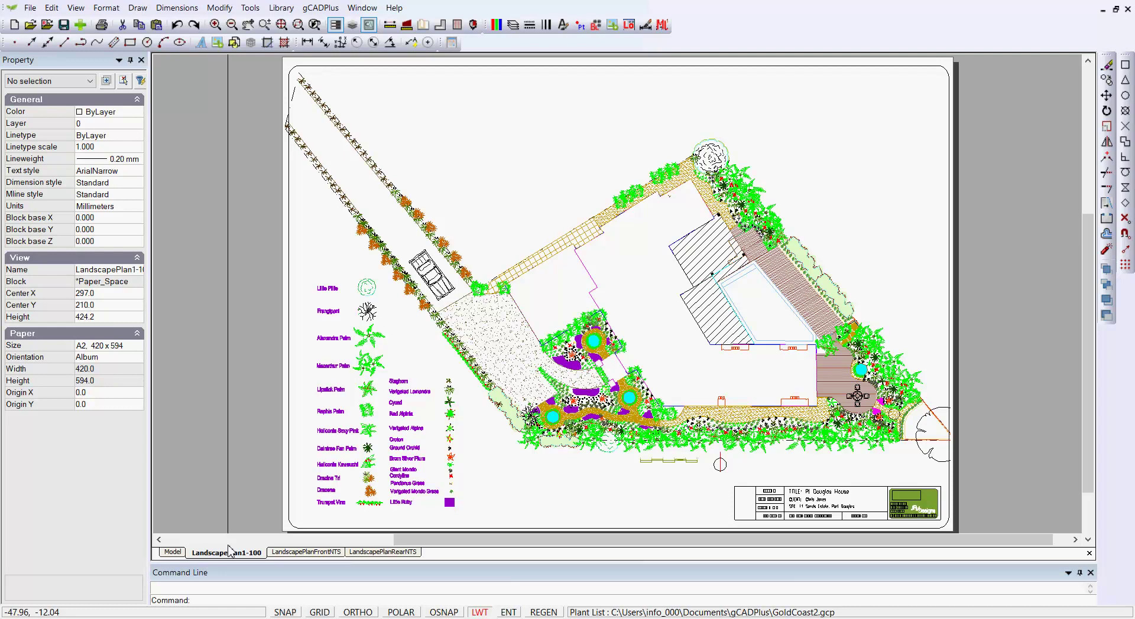
scroll(795, 391, "down", 2)
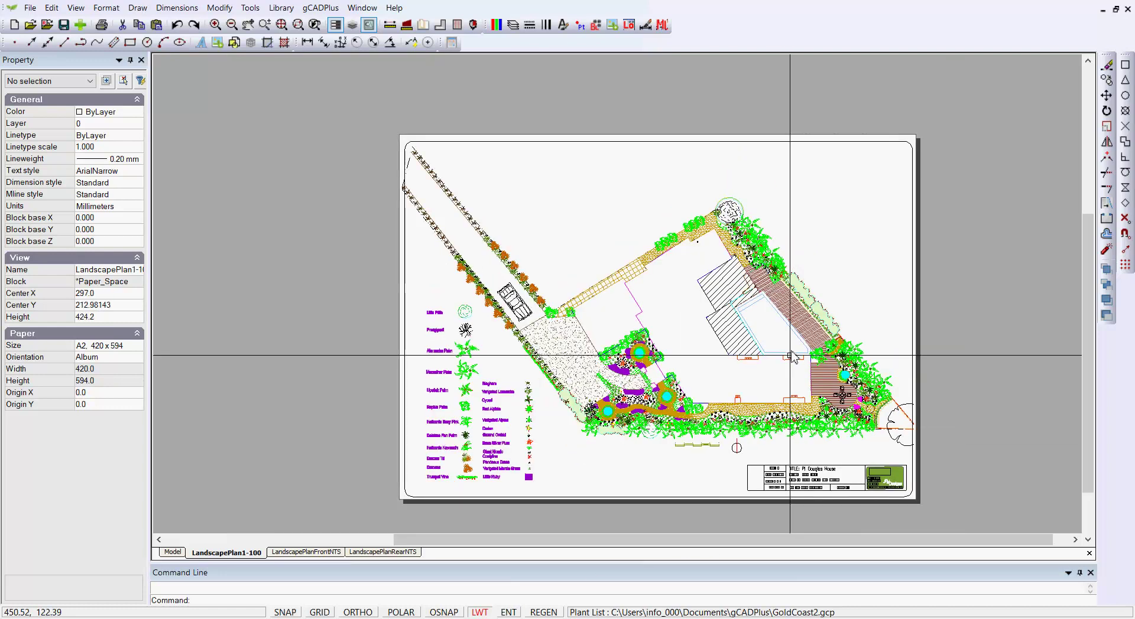
scroll(792, 356, "up", 1)
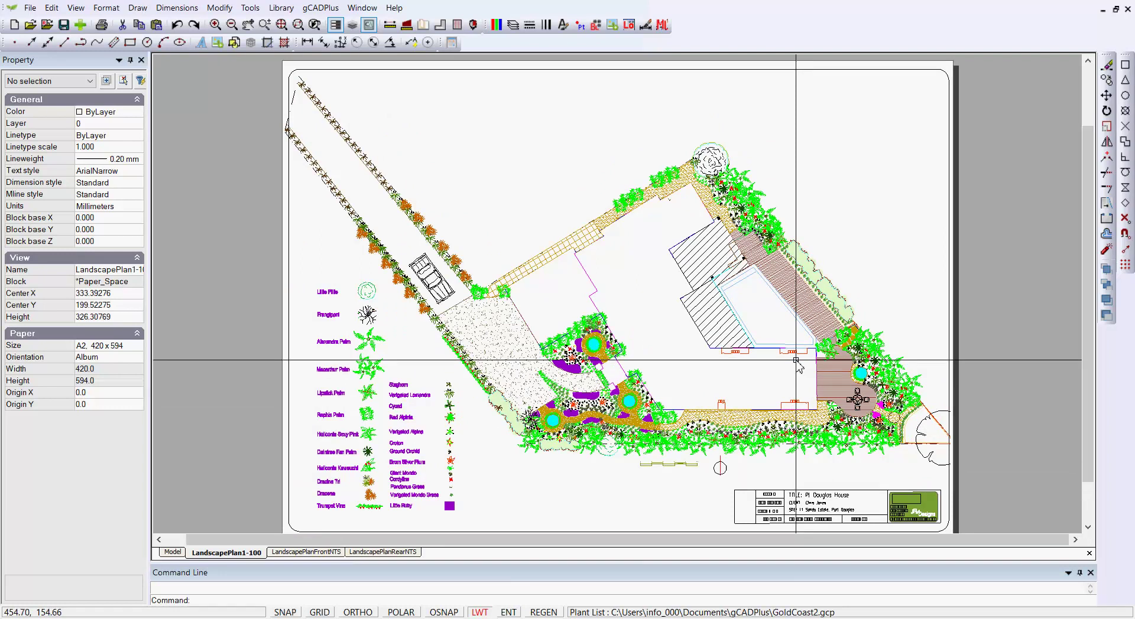
scroll(796, 359, "up", 4)
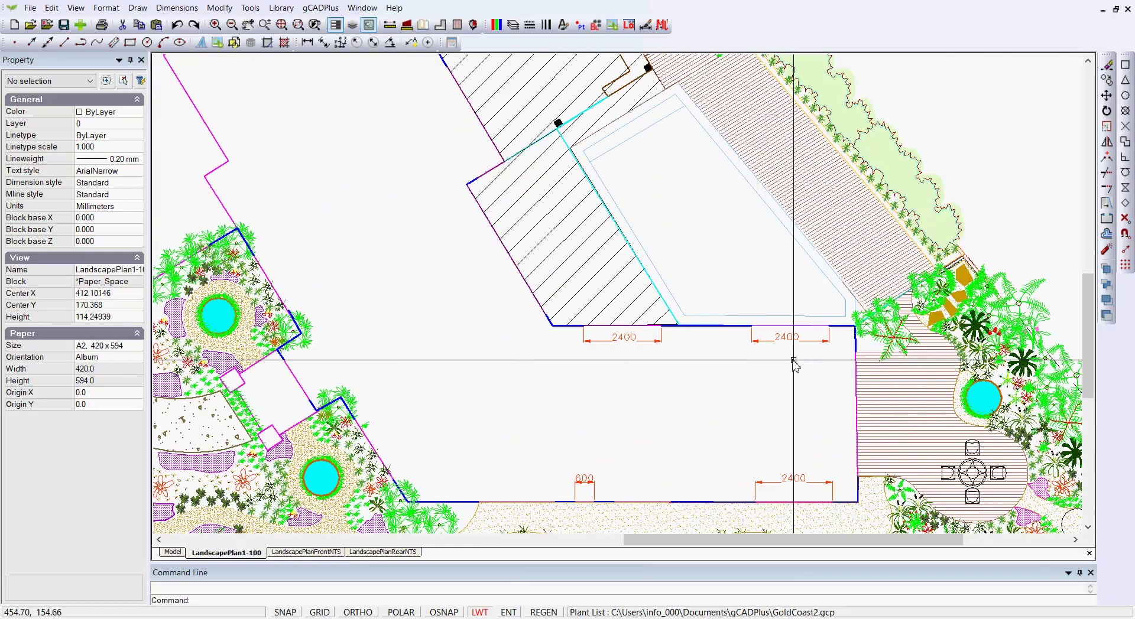
scroll(793, 361, "up", 1)
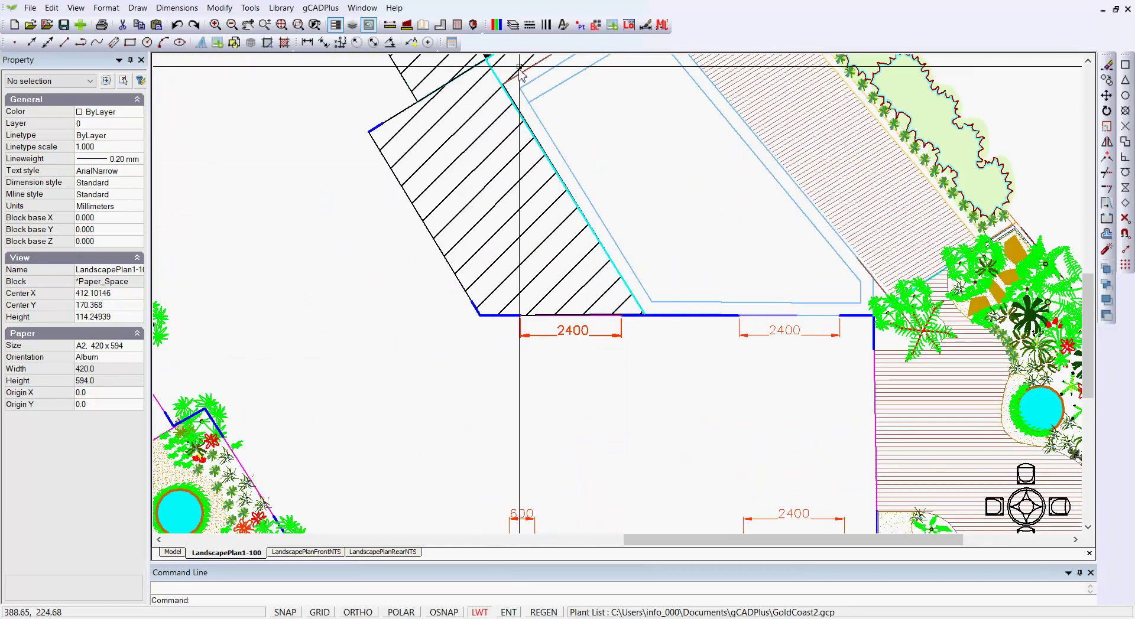
Turn off the L-DIM layer and zoom to extents to show the whole sheet.
left_click(512, 24)
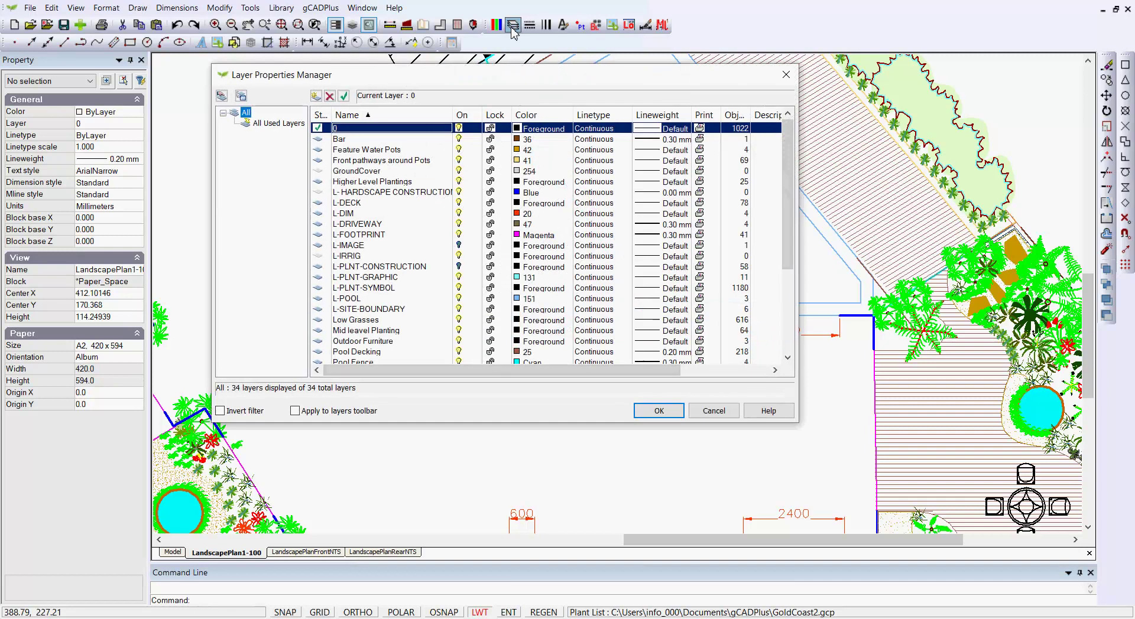
left_click(465, 219)
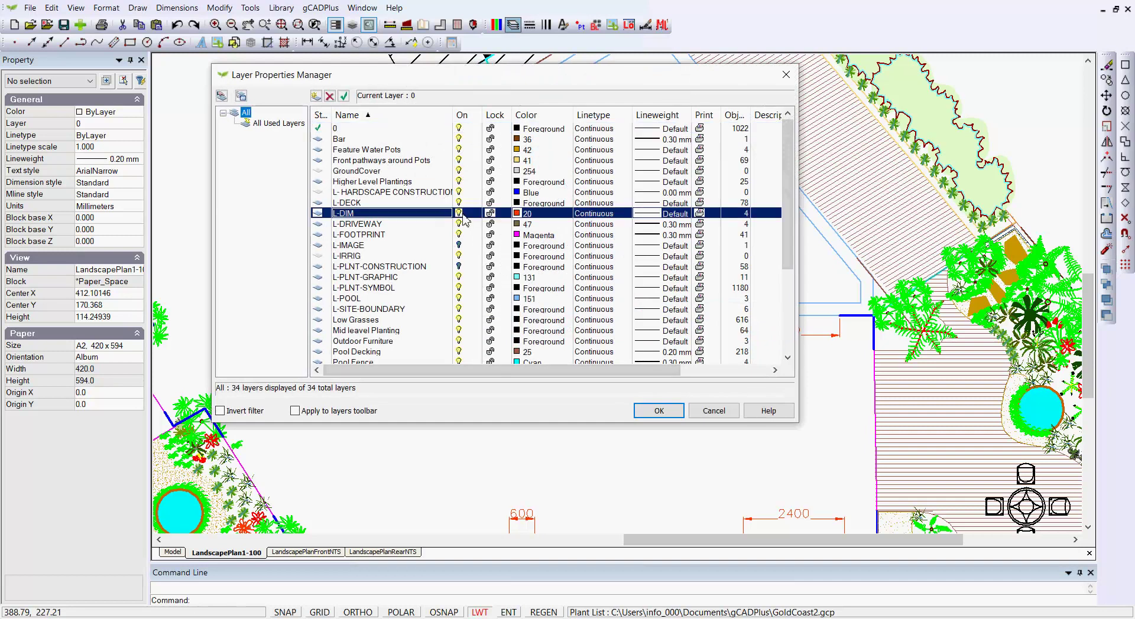
left_click(656, 410)
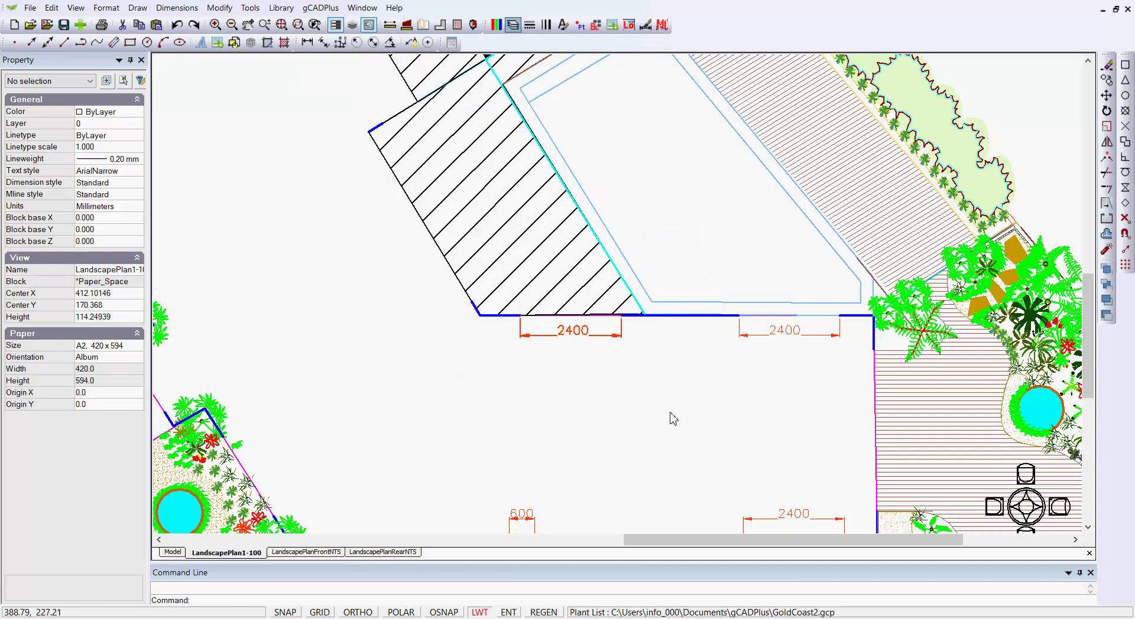
right_click(673, 418)
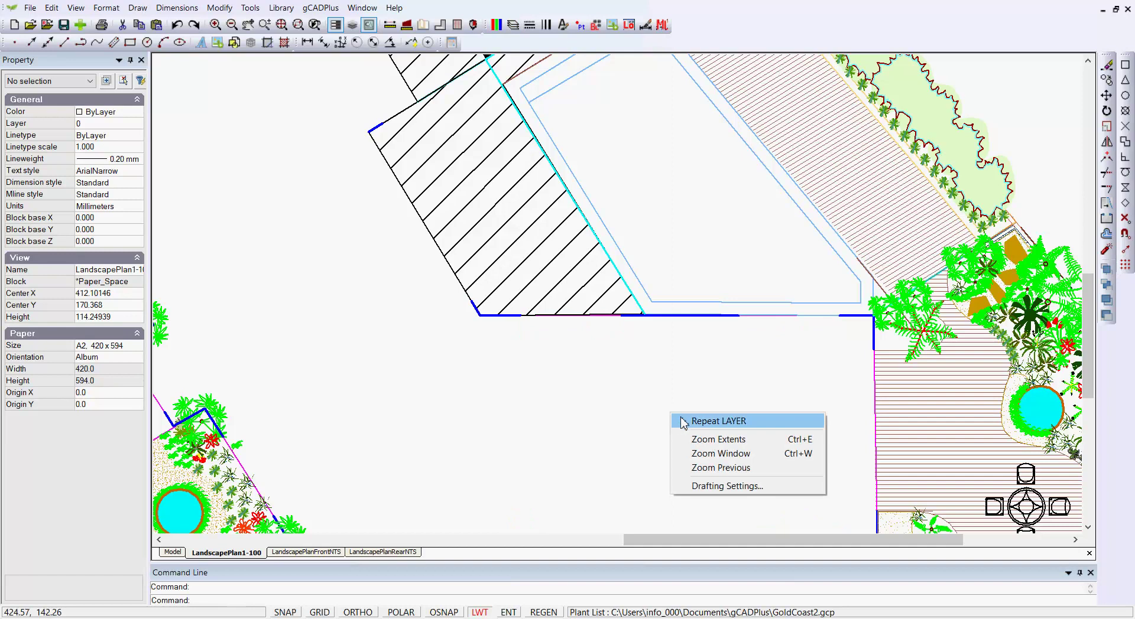
left_click(674, 437)
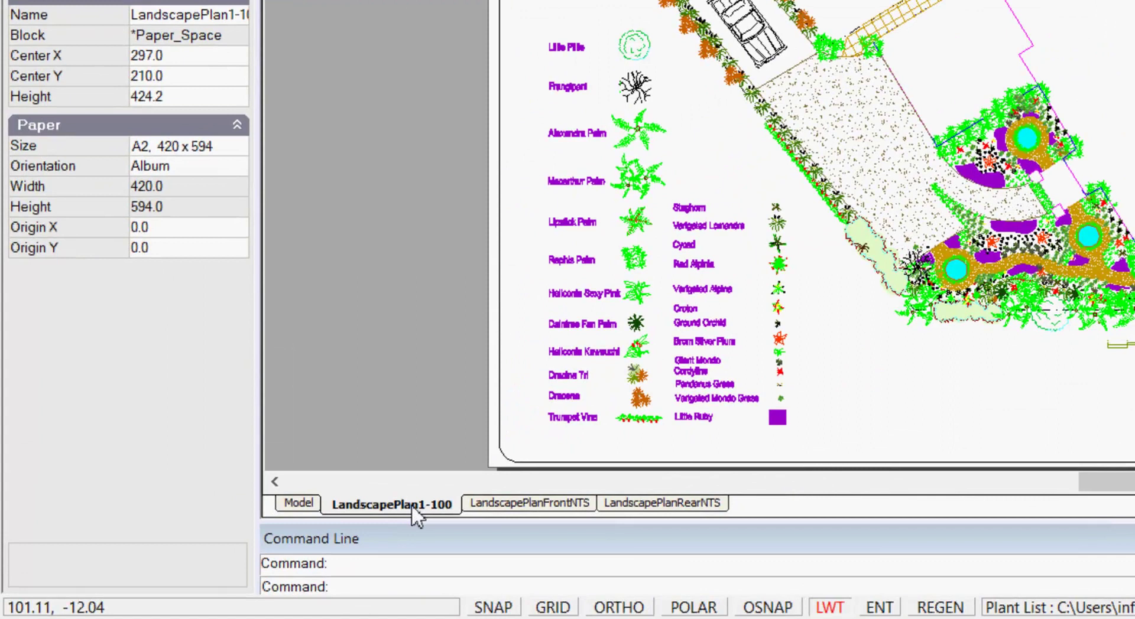
Review the three A2 layouts in the Layouts manager and close it without changes.
right_click(412, 507)
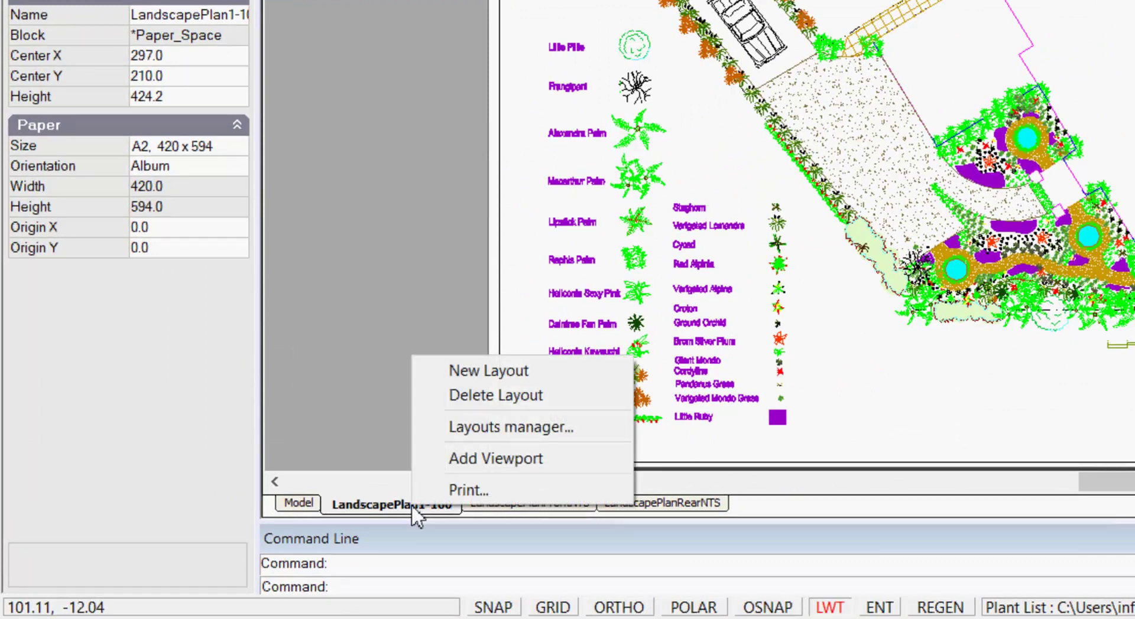
left_click(509, 435)
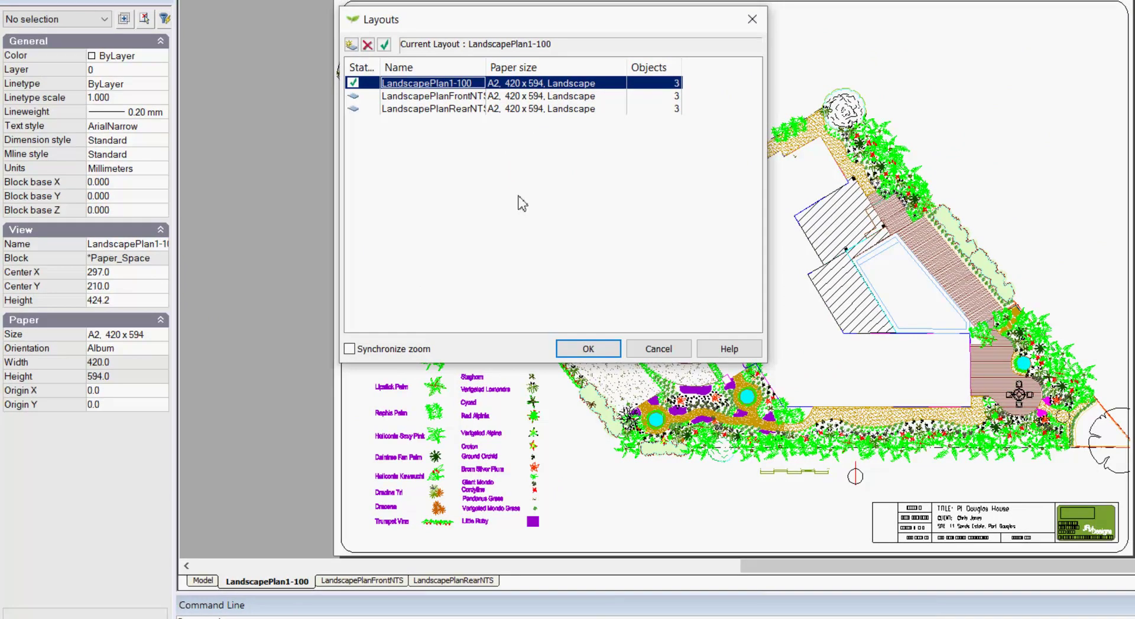
left_click(666, 353)
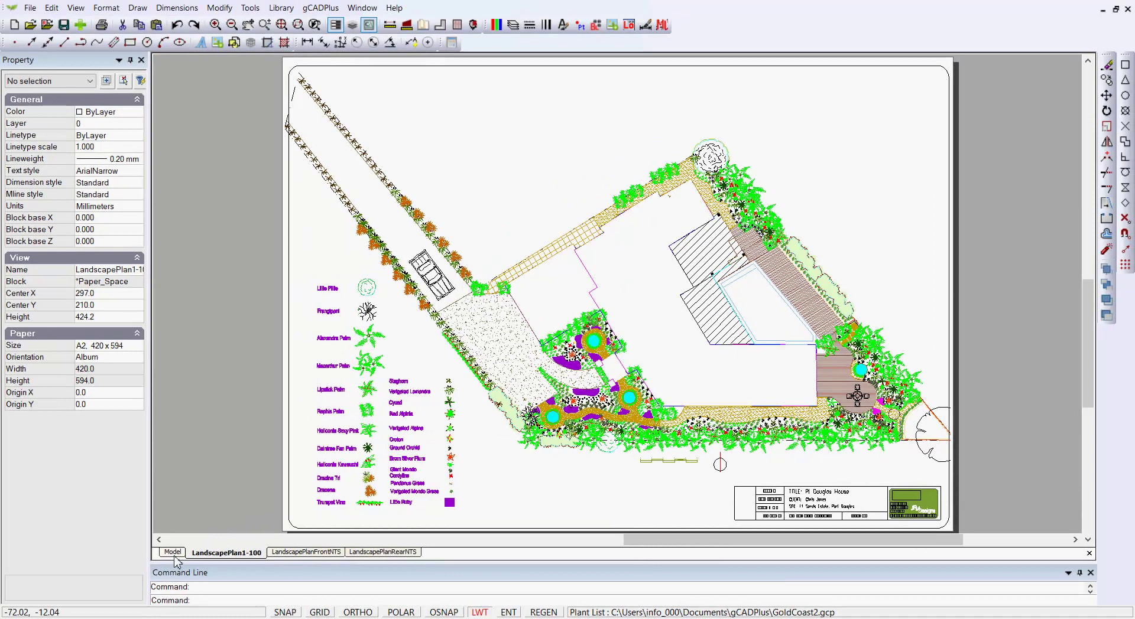
Switch to Model space and set the background colour to White.
left_click(175, 556)
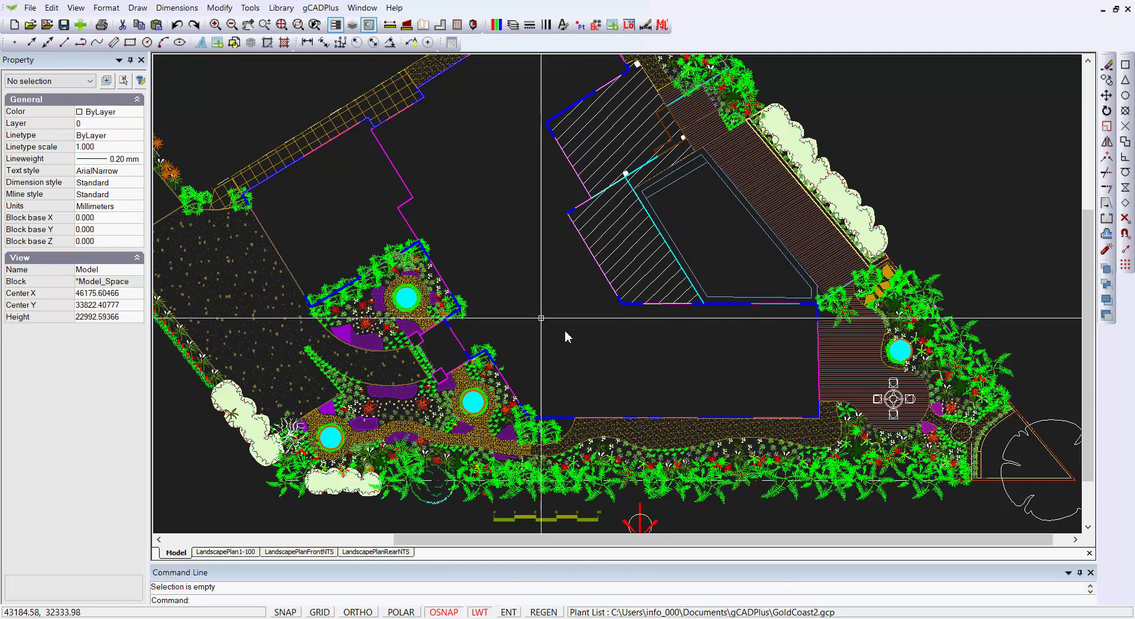
left_click(75, 8)
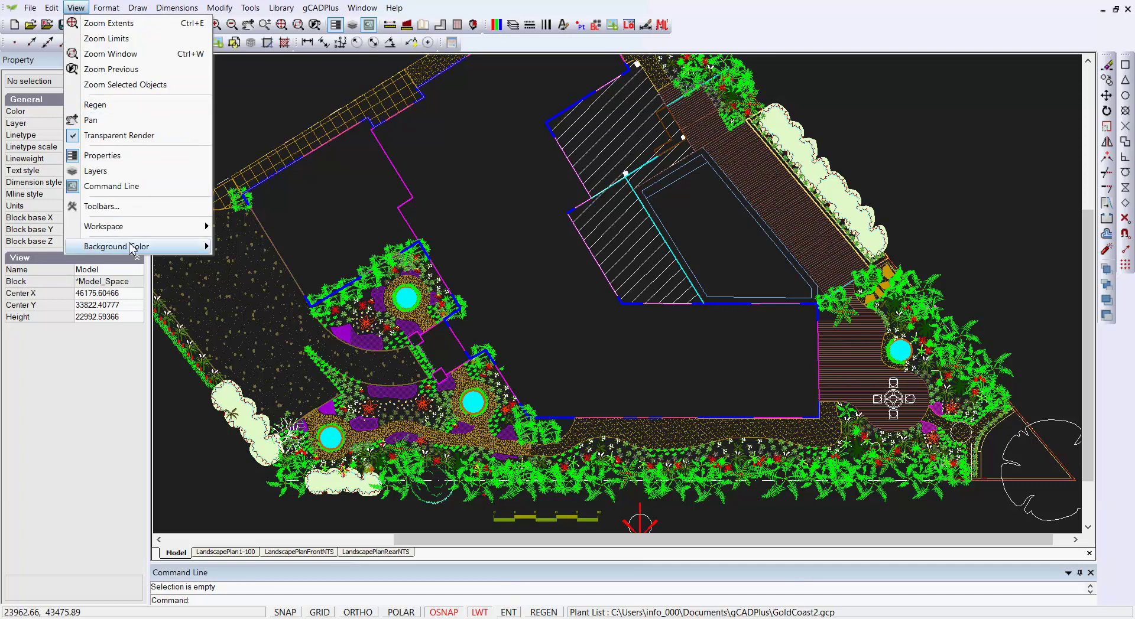
mouse_move(136, 246)
left_click(239, 258)
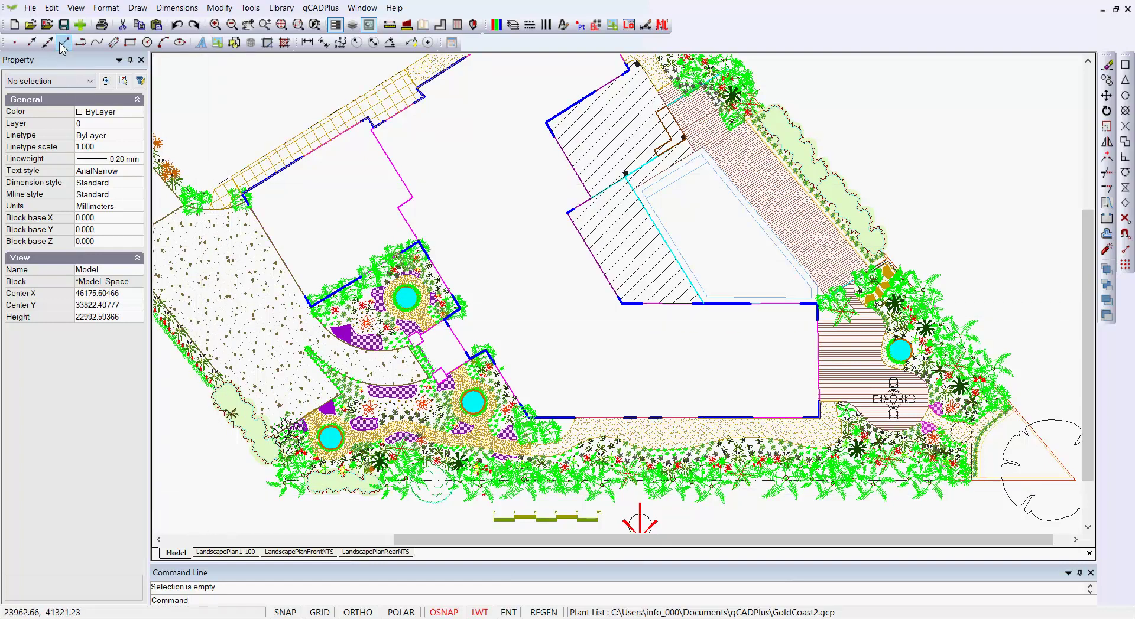
Restore the Black background colour and switch to the LandscapePlan1-100 layout sheet.
left_click(74, 9)
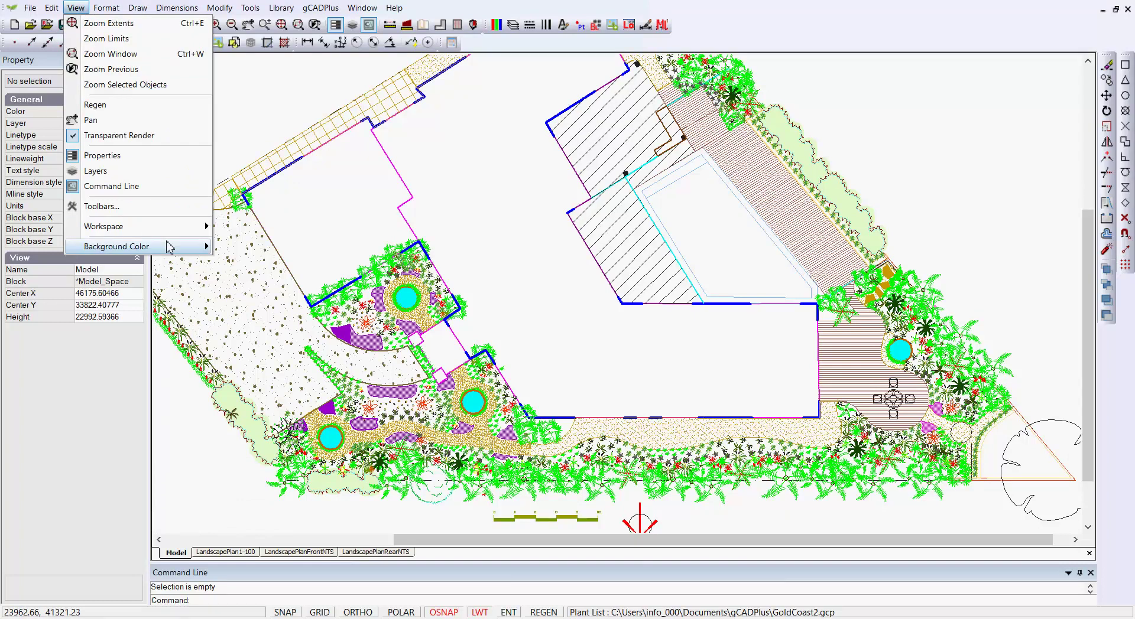
mouse_move(169, 247)
left_click(242, 262)
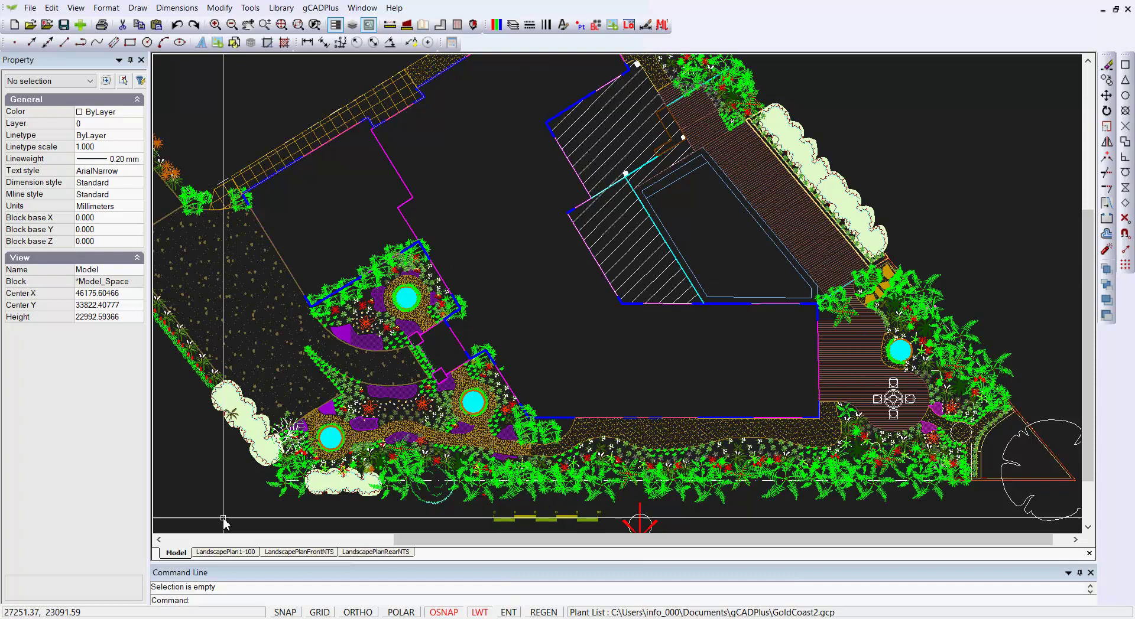
left_click(242, 556)
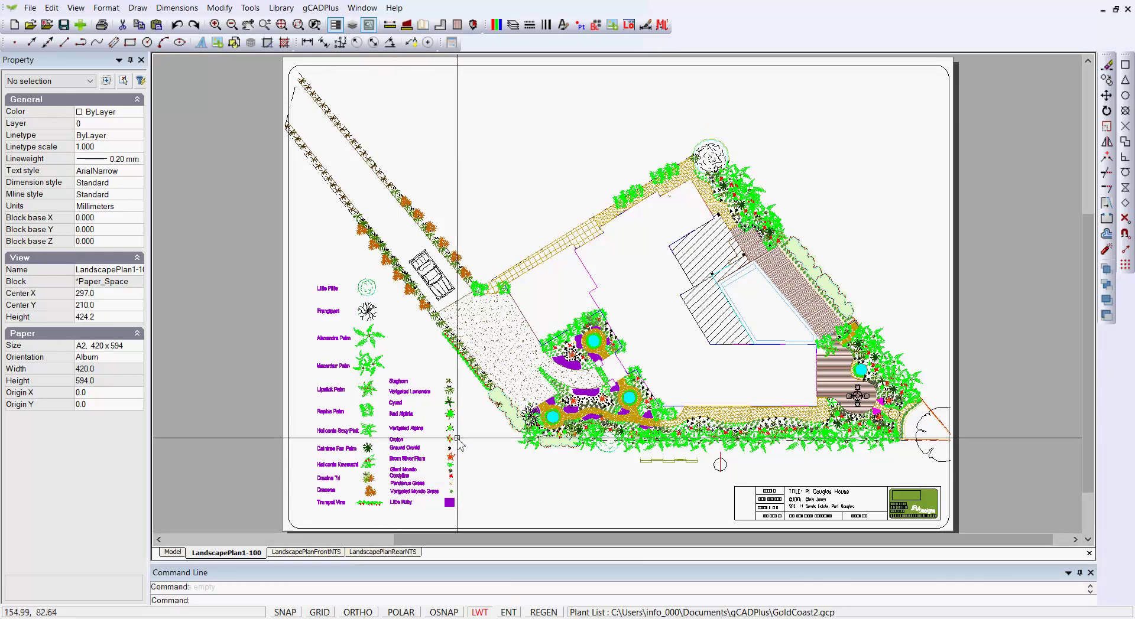
Clear the selection and add a new layout, Layout1, in the Layouts manager.
key("ctrl+c")
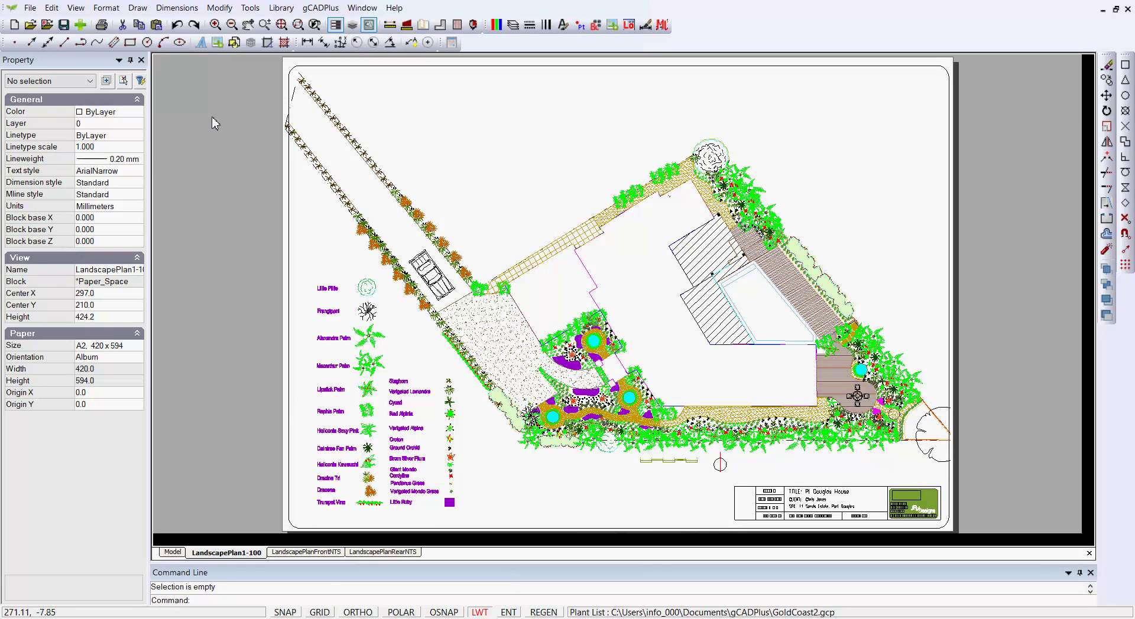
left_click(106, 8)
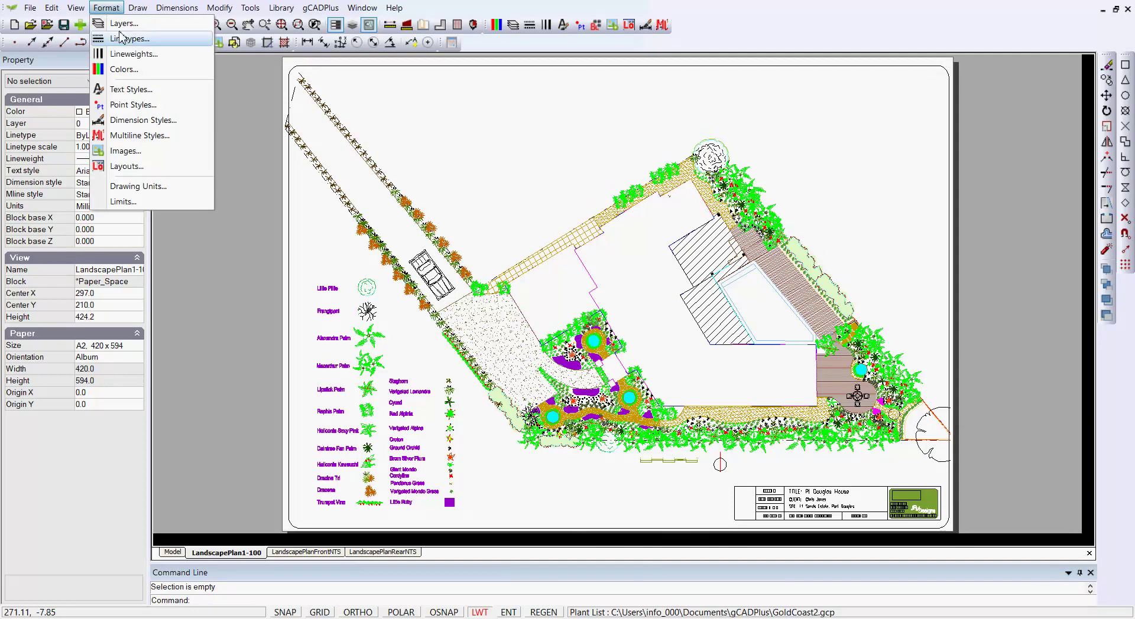
left_click(135, 168)
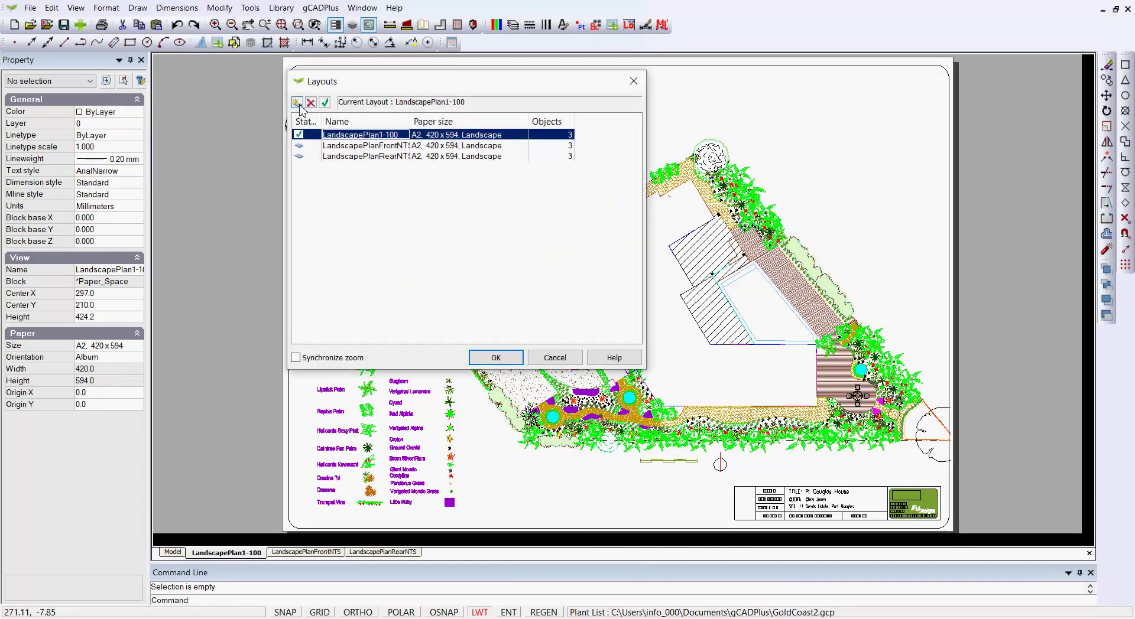
left_click(296, 103)
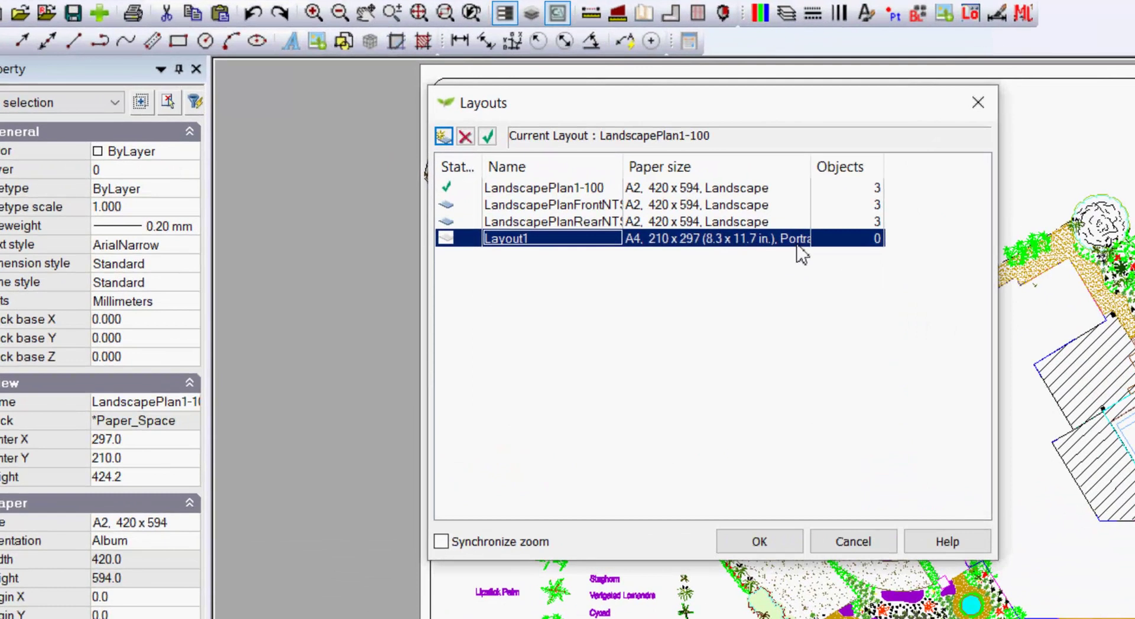
Set Layout1's page to A3 297 x 420 landscape and confirm the layouts.
double_click(796, 241)
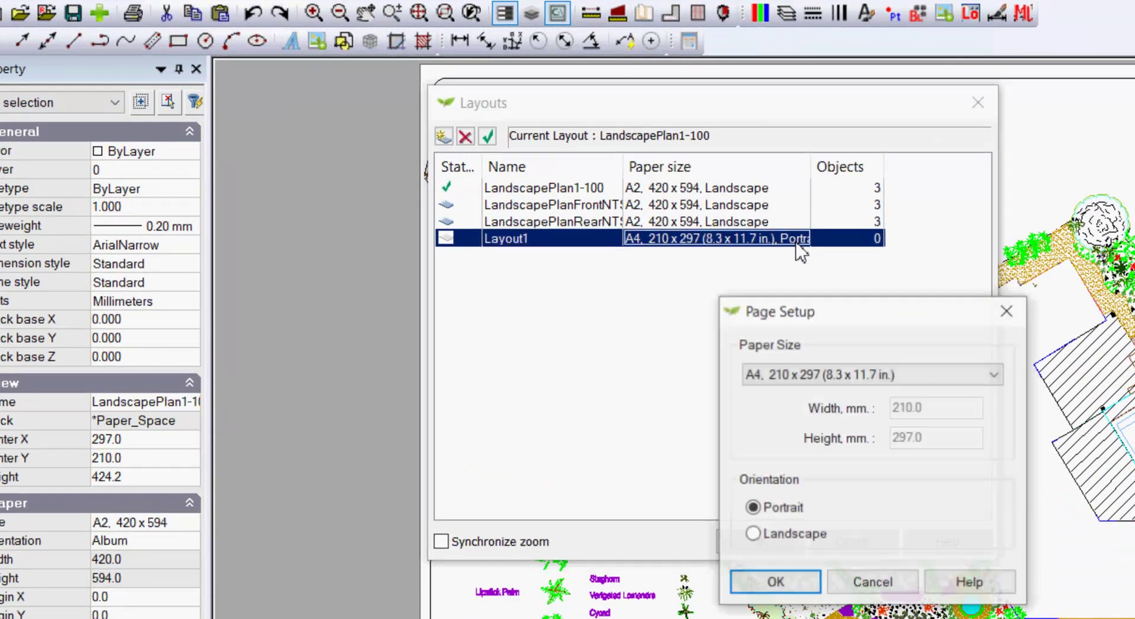
left_click(994, 375)
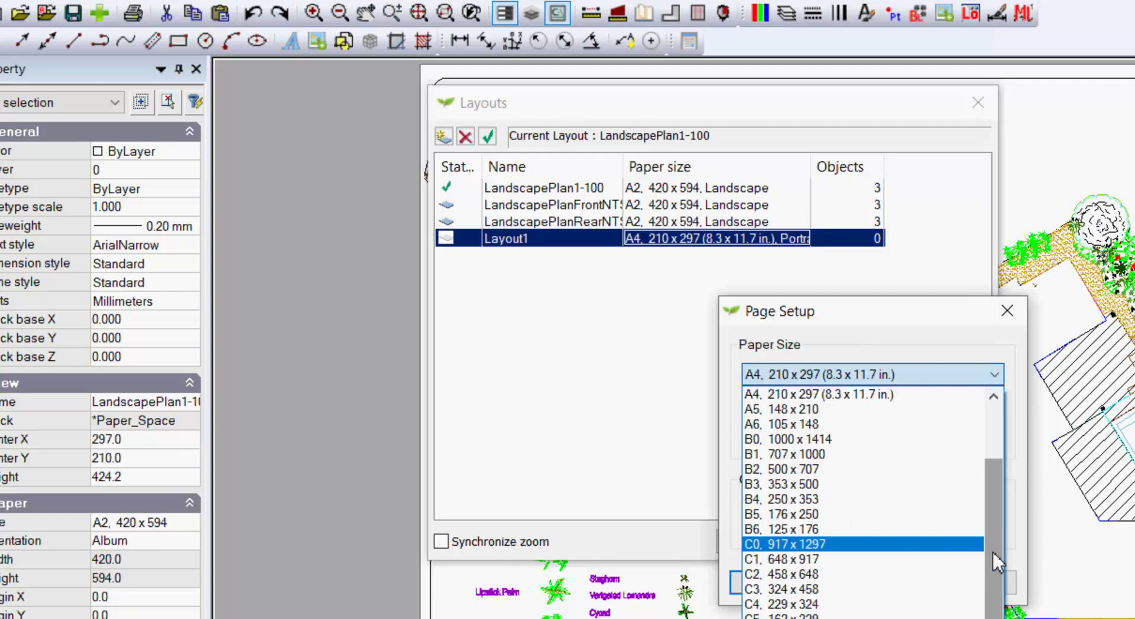
left_click_drag(992, 552, 963, 461)
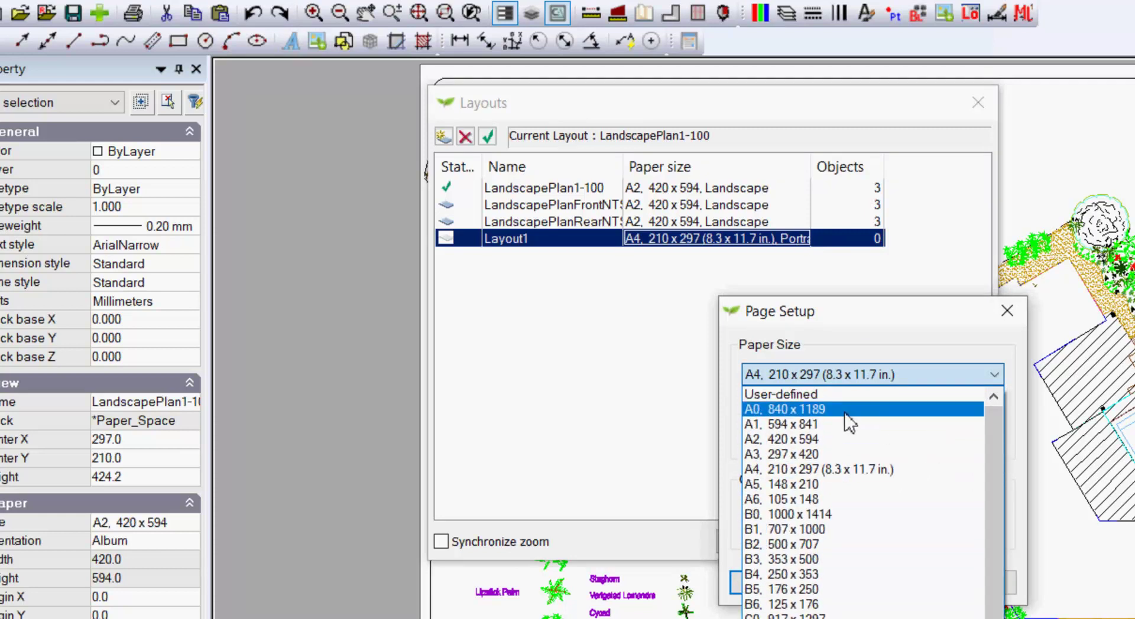
left_click(788, 456)
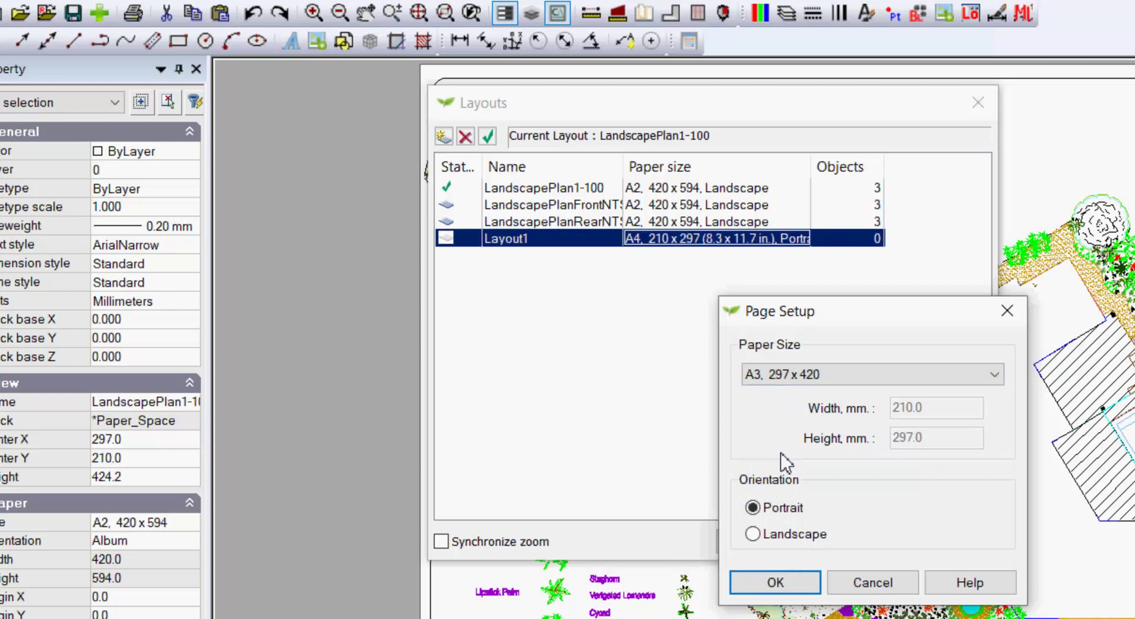
left_click(753, 534)
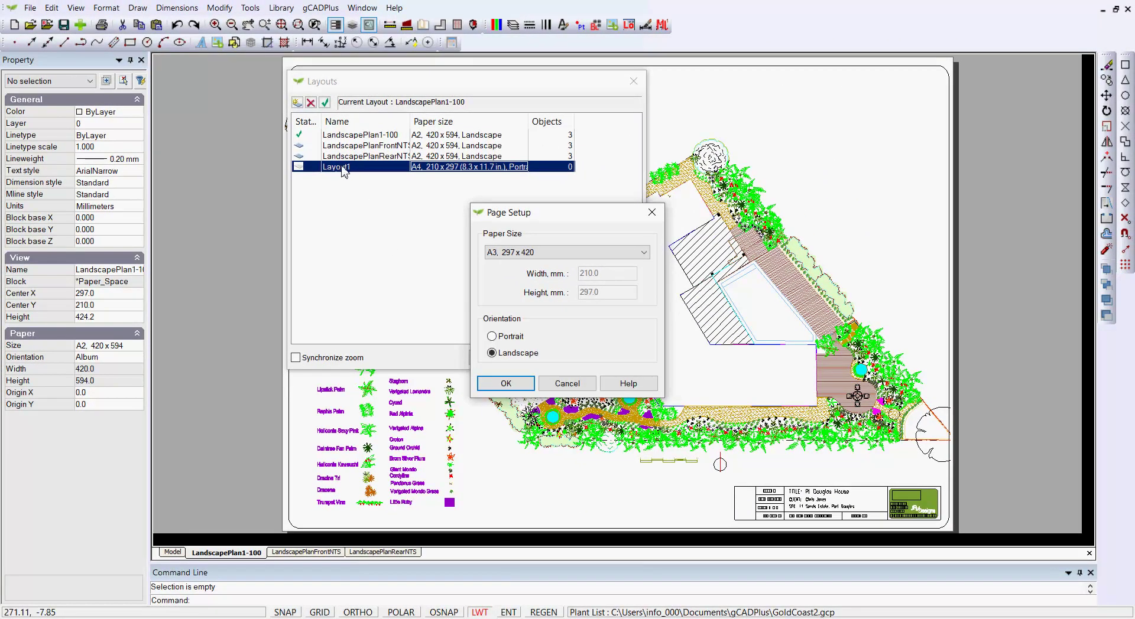
left_click(507, 385)
left_click(496, 357)
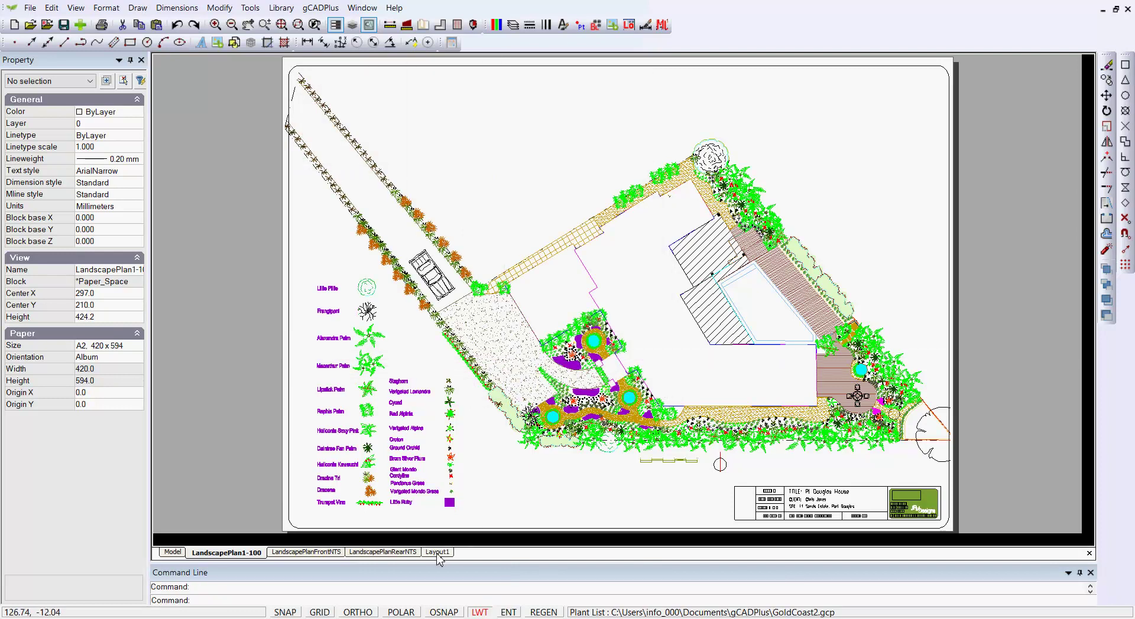
Open Layout1, fit the full A3 sheet in view and select its viewport.
left_click(440, 554)
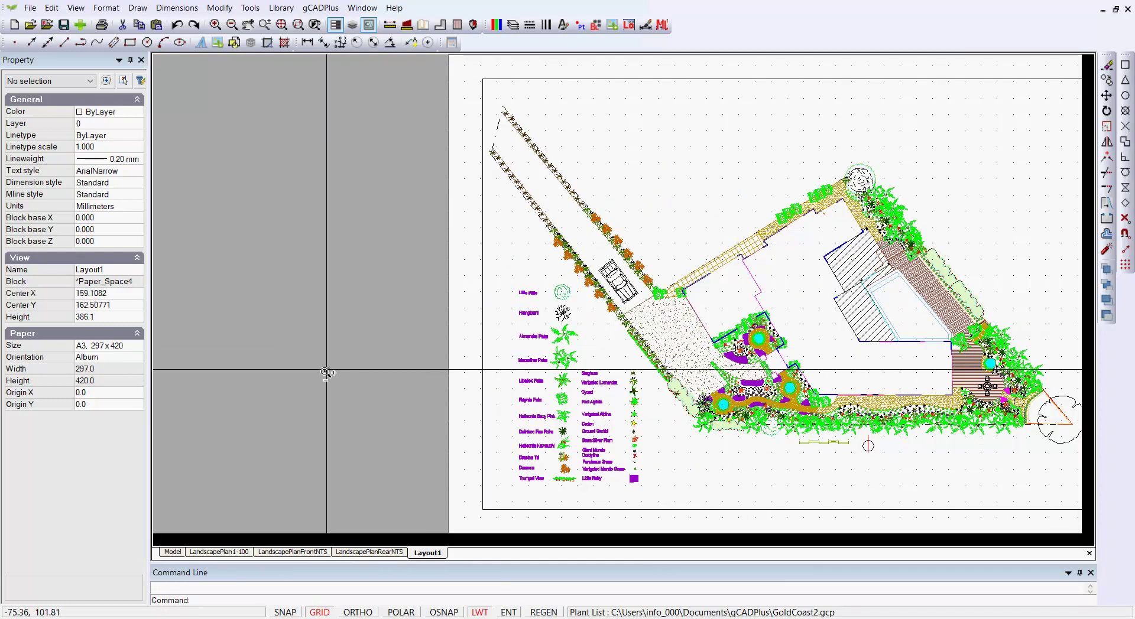
scroll(325, 375, "down", 1)
scroll(325, 375, "up", 1)
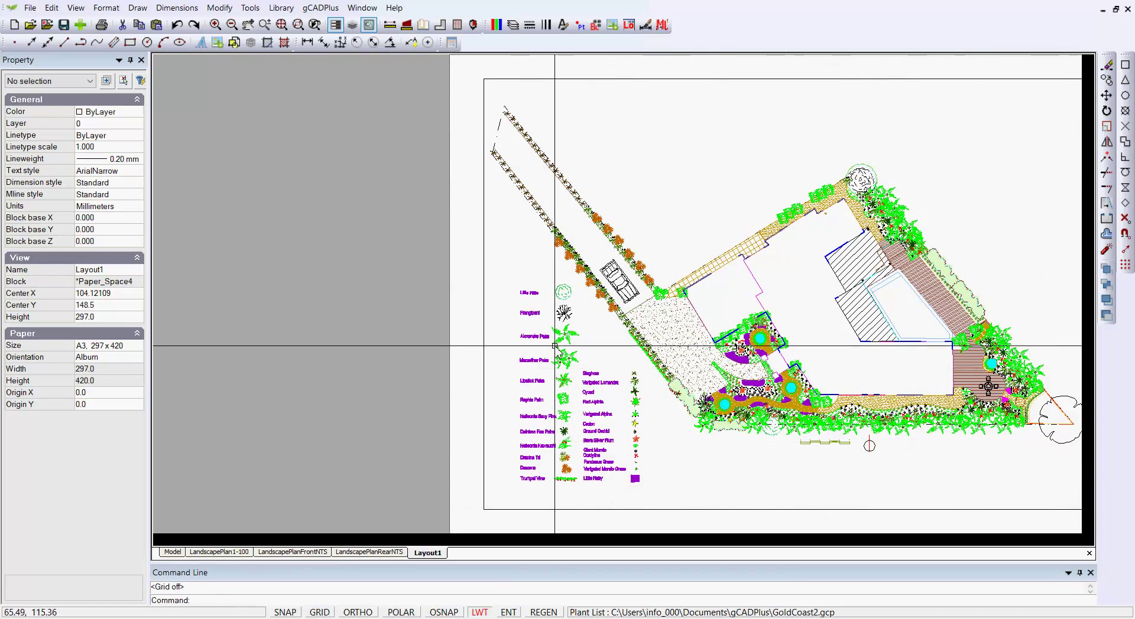
middle_click_drag(652, 183, 471, 186)
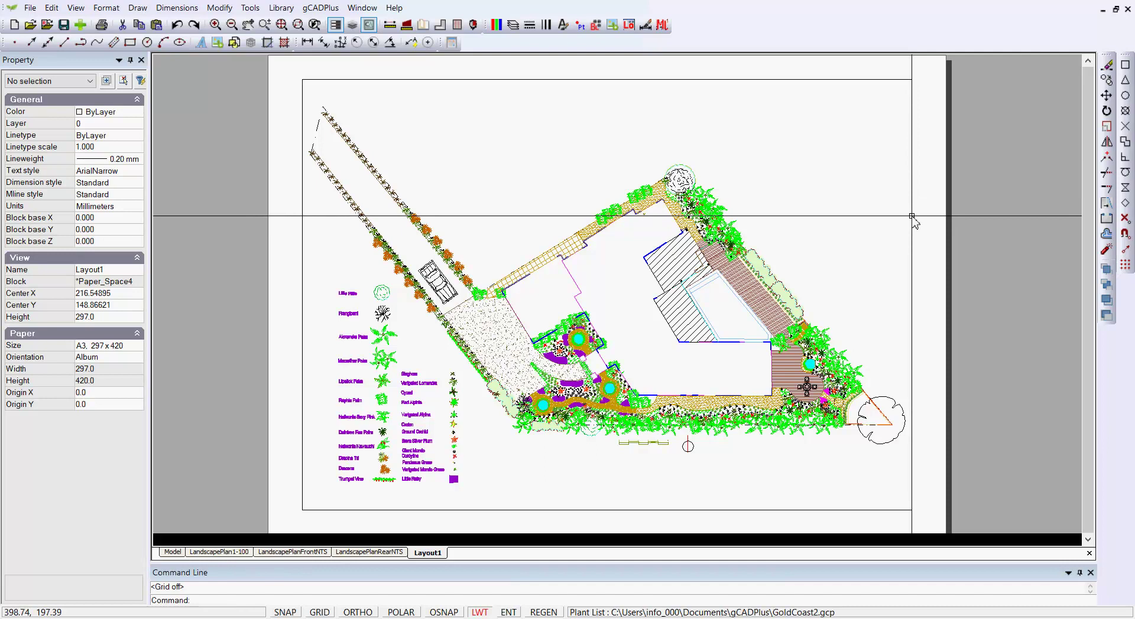
left_click(912, 216)
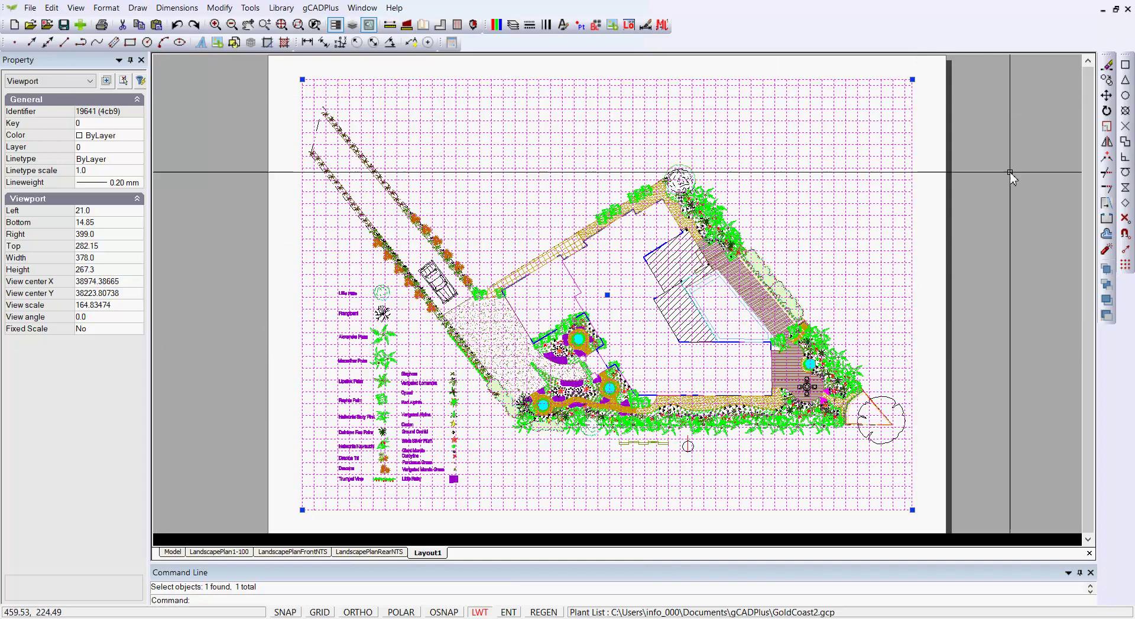
Stretch the viewport's top-right and bottom-left corners out to about 411.26 x 291.14.
left_click(913, 80)
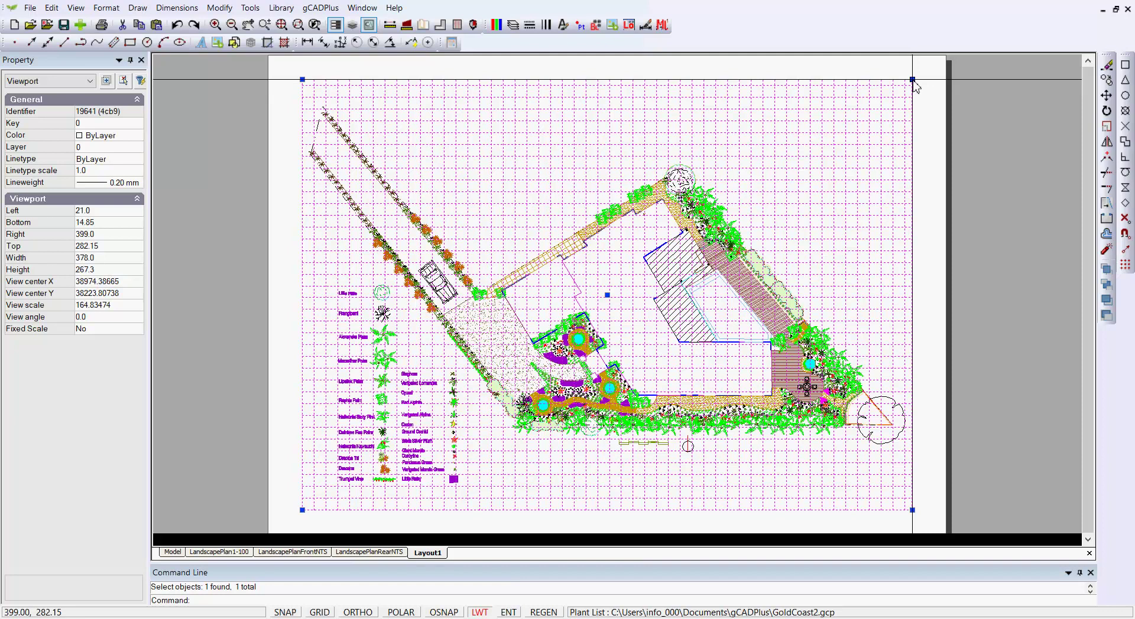
left_click(941, 57)
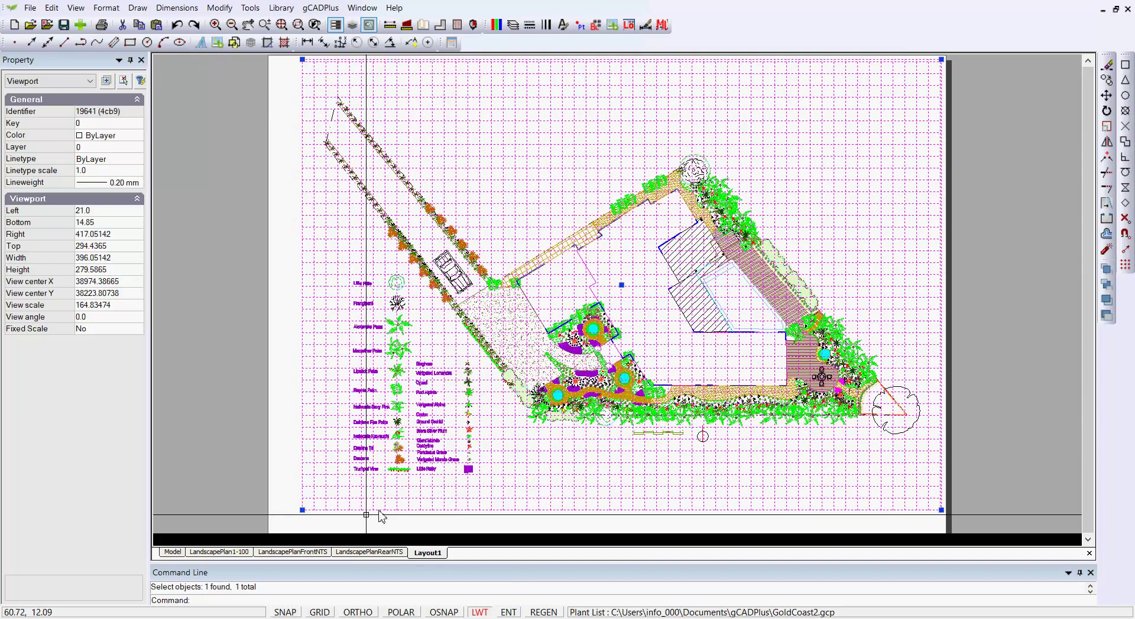
left_click(302, 510)
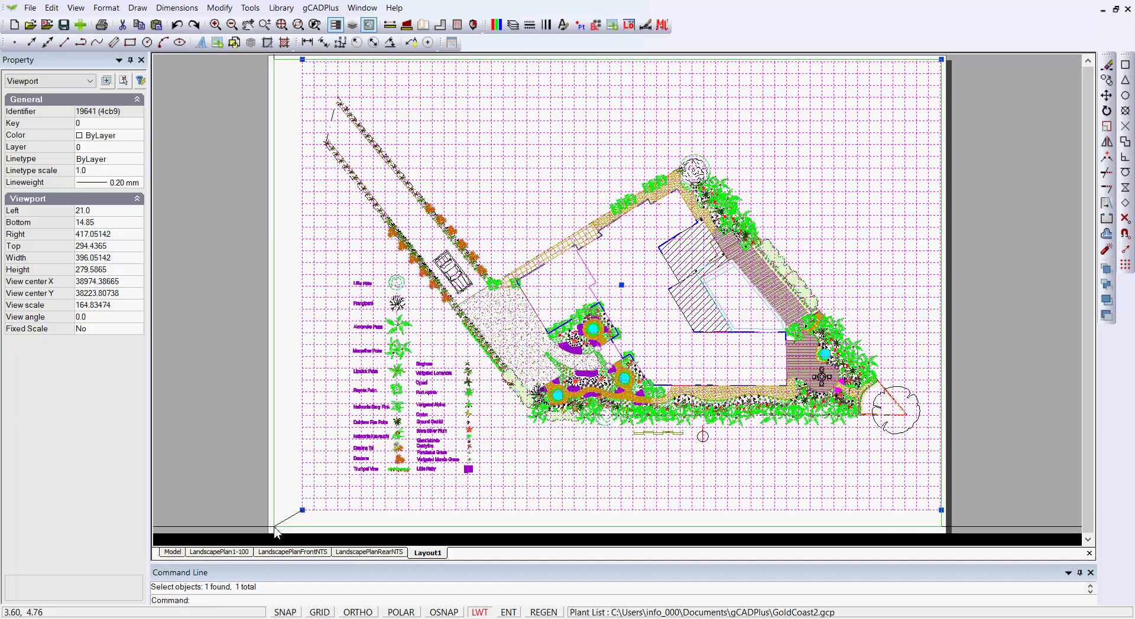
left_click(278, 525)
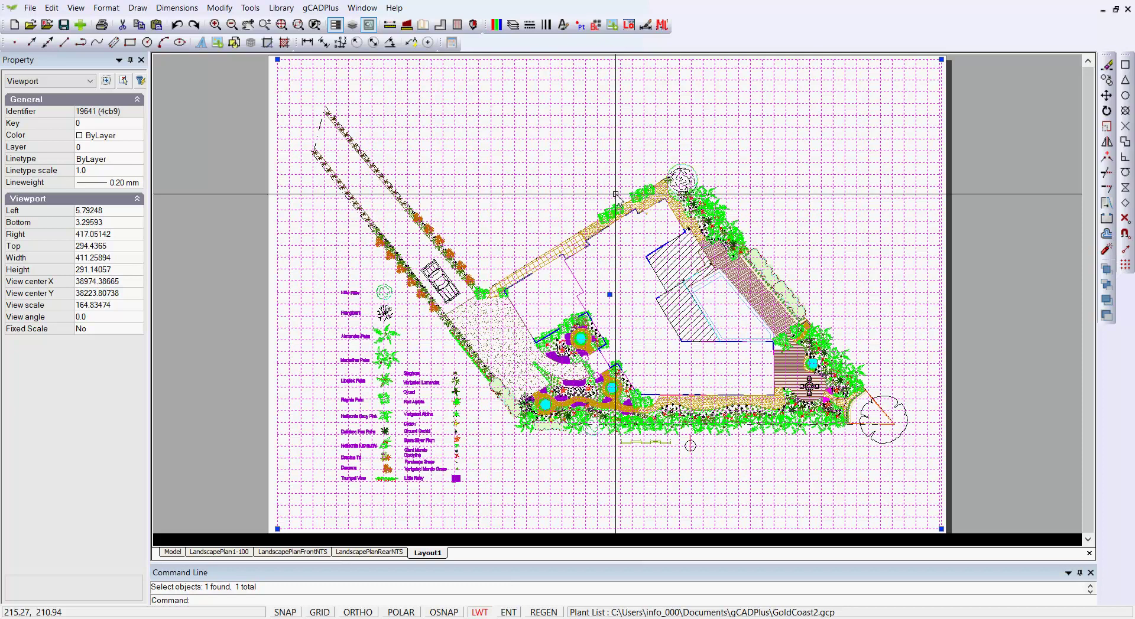
Reframe the viewport's model area onto the inset plan outline and display it on Layout1.
double_click(584, 179)
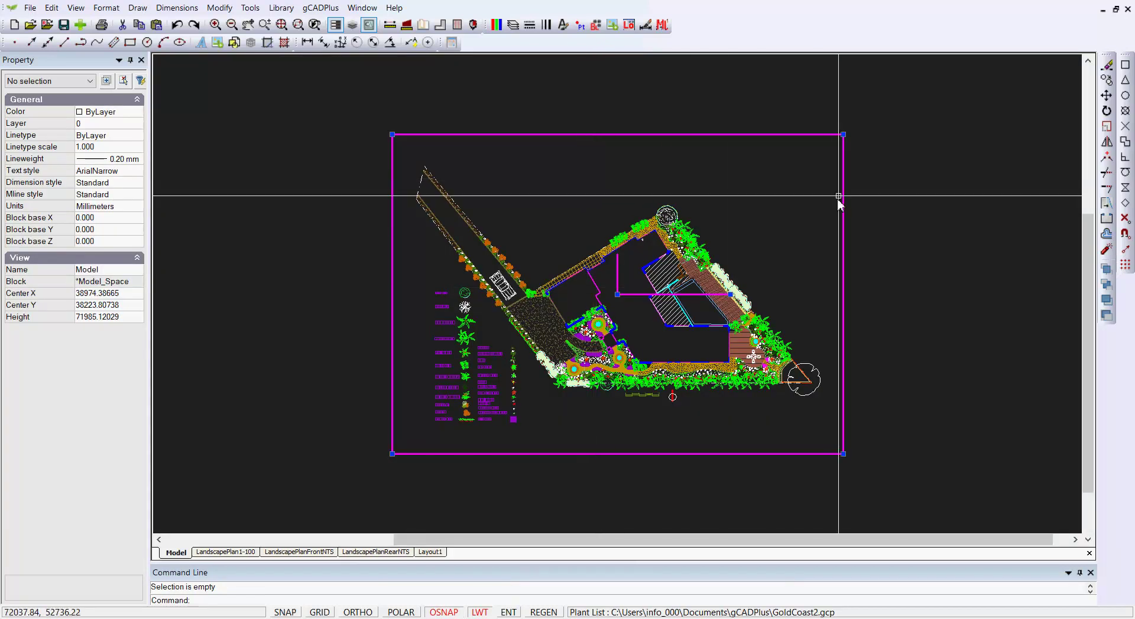
left_click(842, 157)
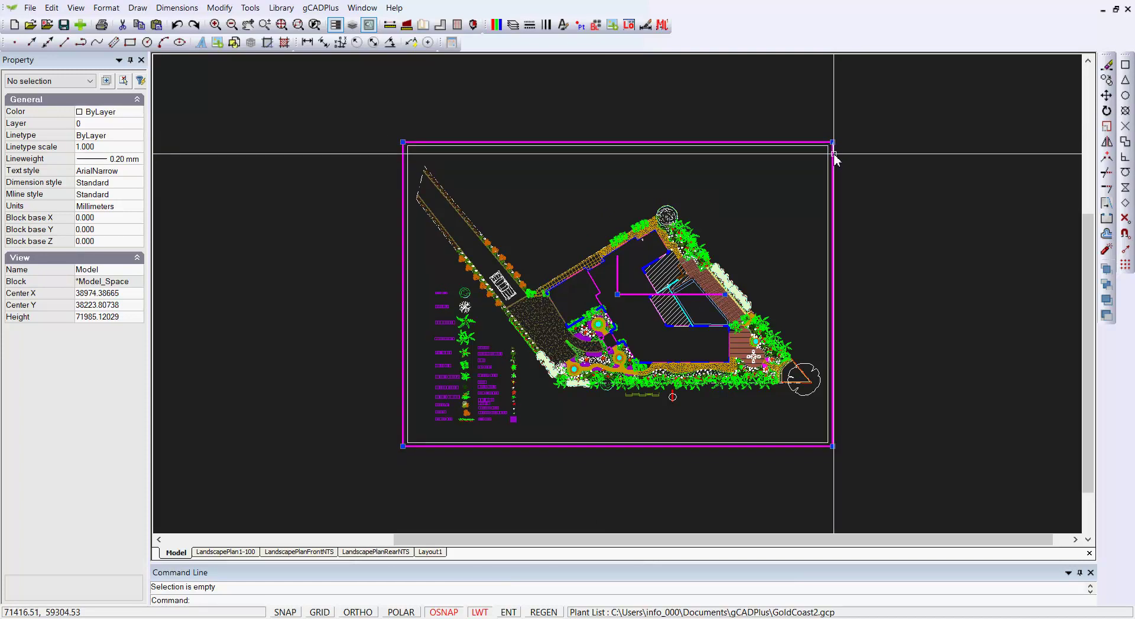
right_click(772, 207)
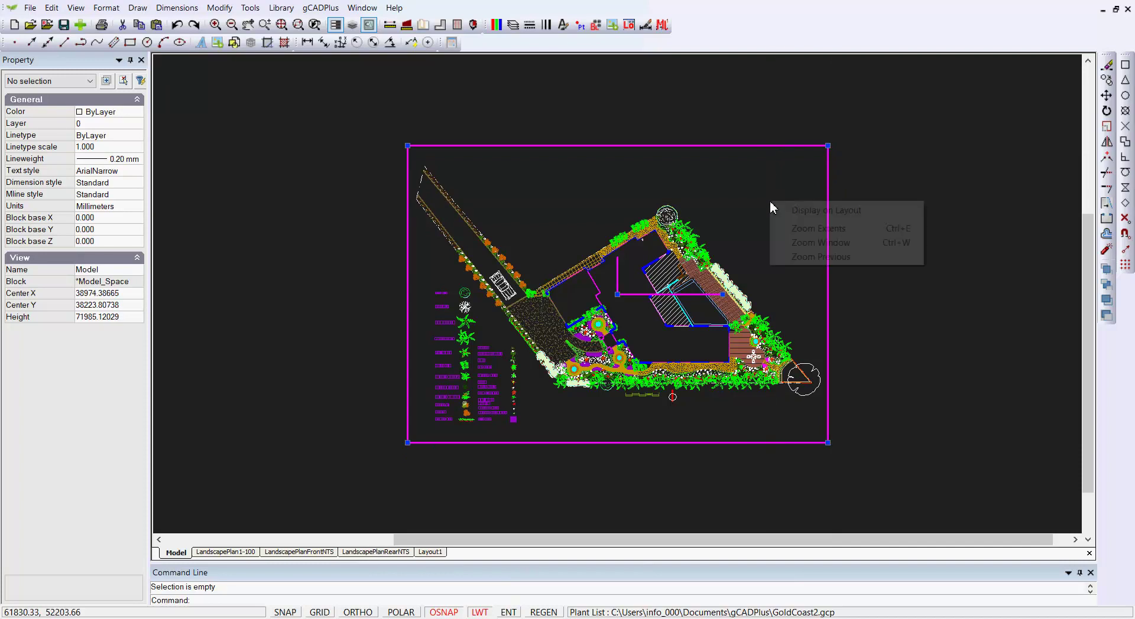
left_click(816, 211)
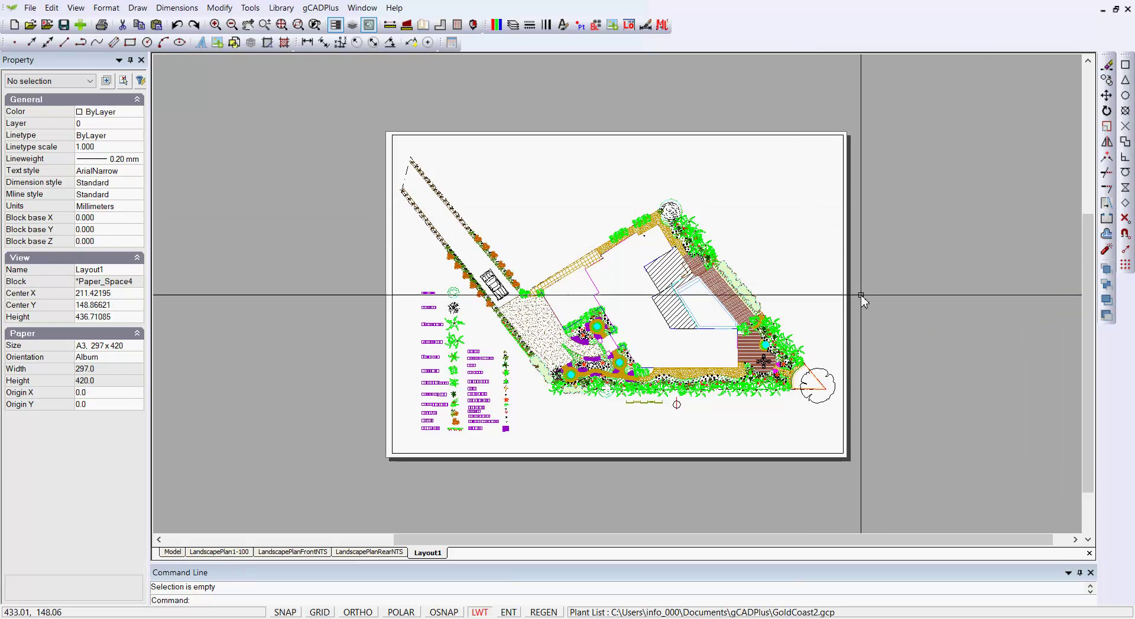
Zoom Layout1 to extents and enter a view scale of 200 for its viewport.
right_click(879, 290)
left_click(919, 300)
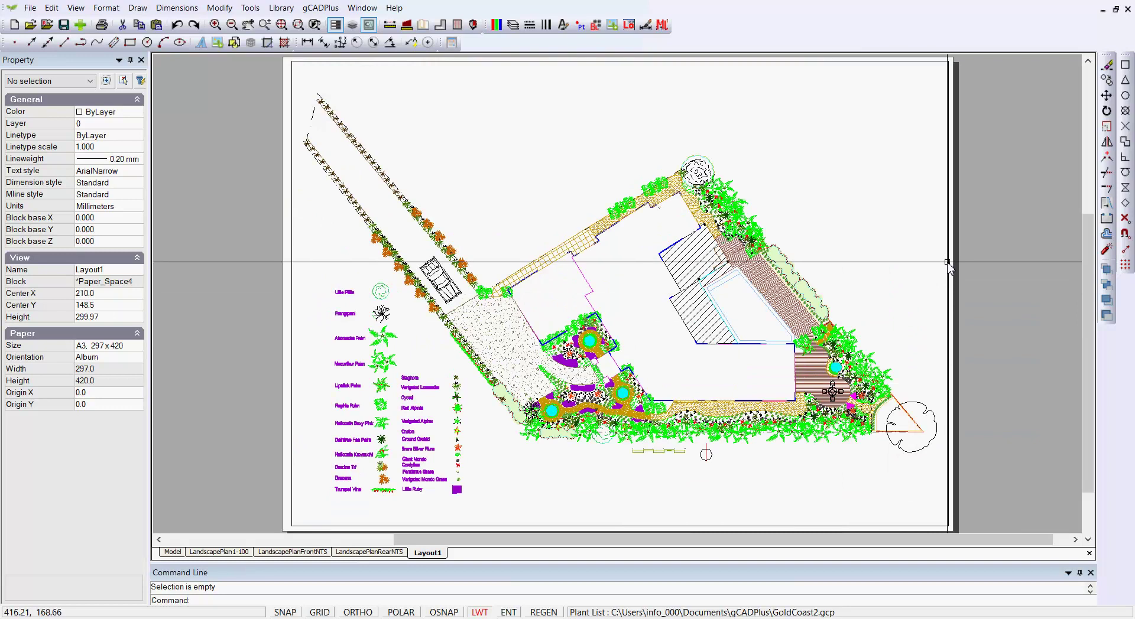
left_click(947, 265)
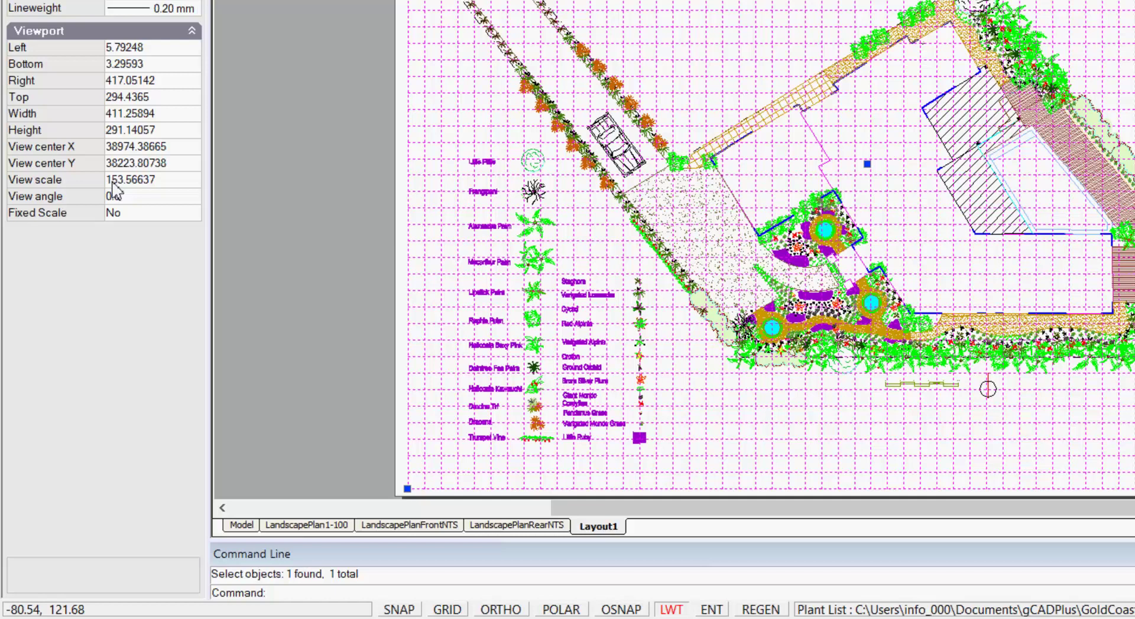
left_click(168, 181)
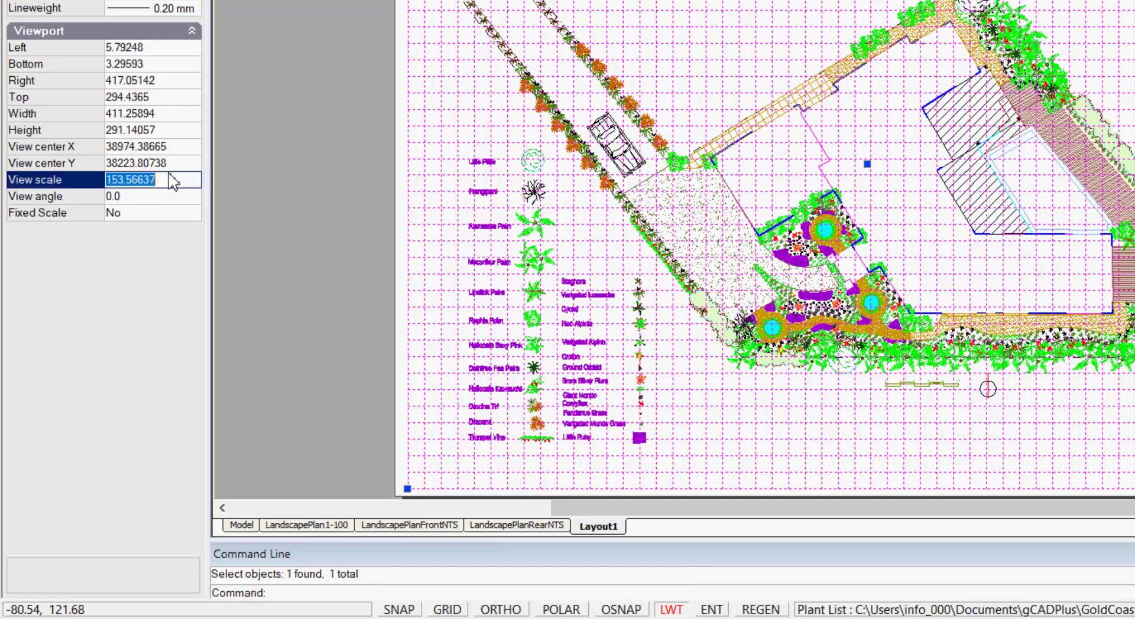
type("200.0")
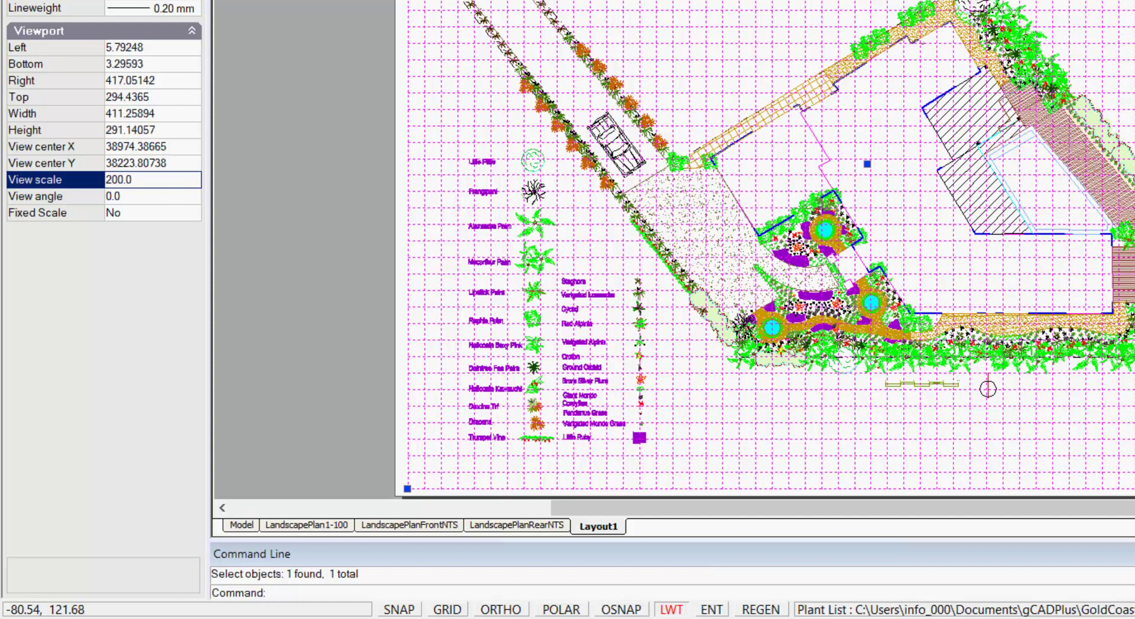
key("Return")
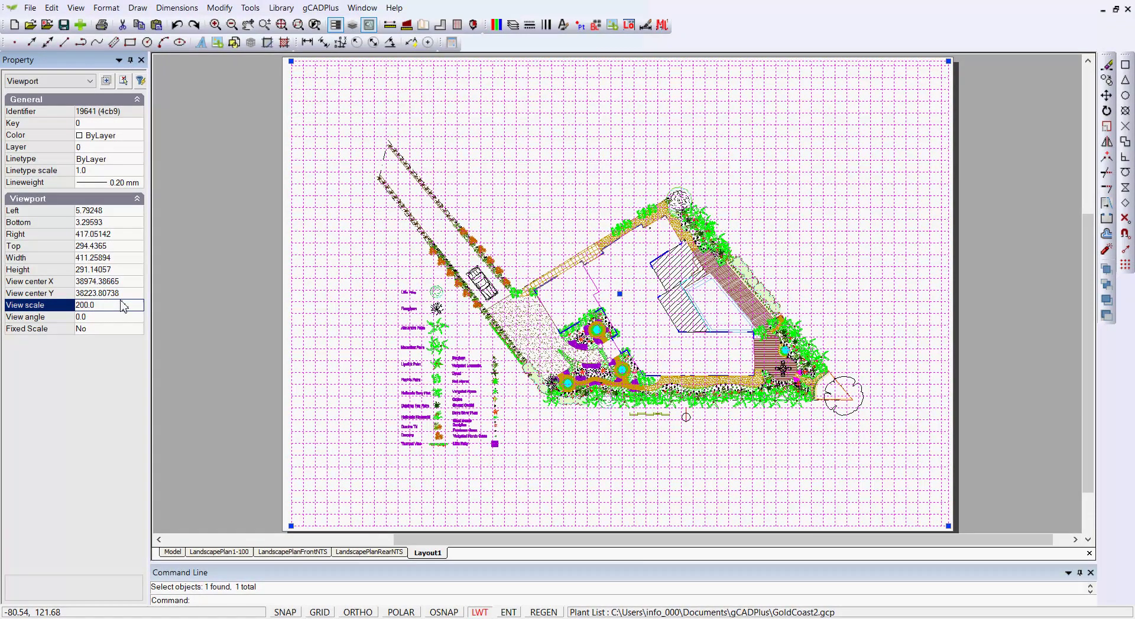
left_click(117, 306)
Change the view scale to 100, turn on fixed scale, and return to Model space.
type("1")
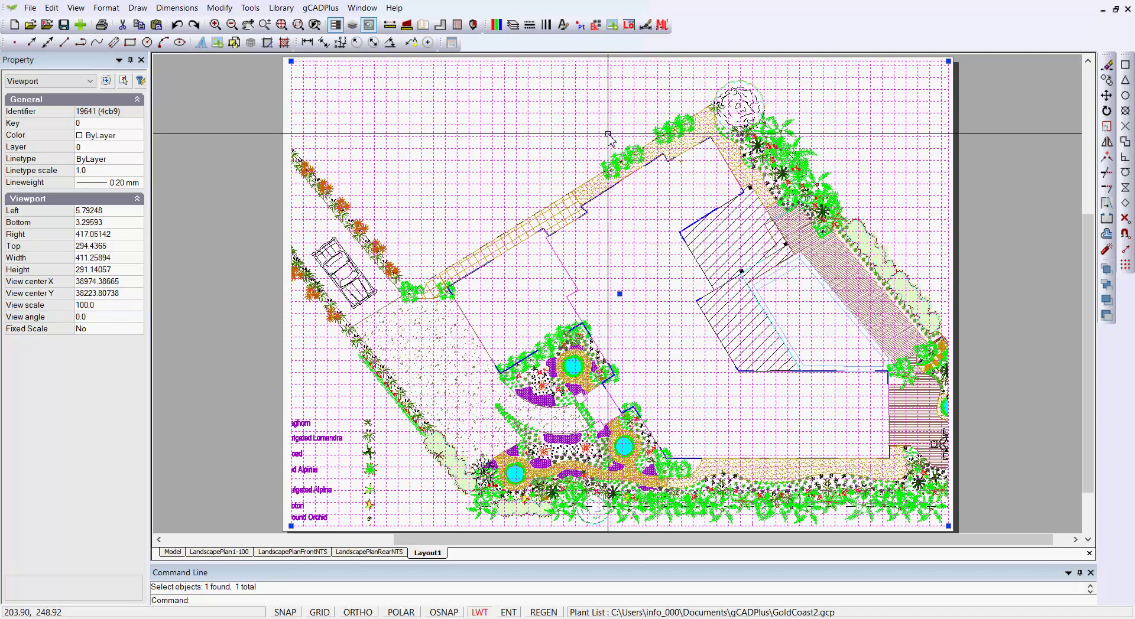
left_click(109, 329)
double_click(110, 329)
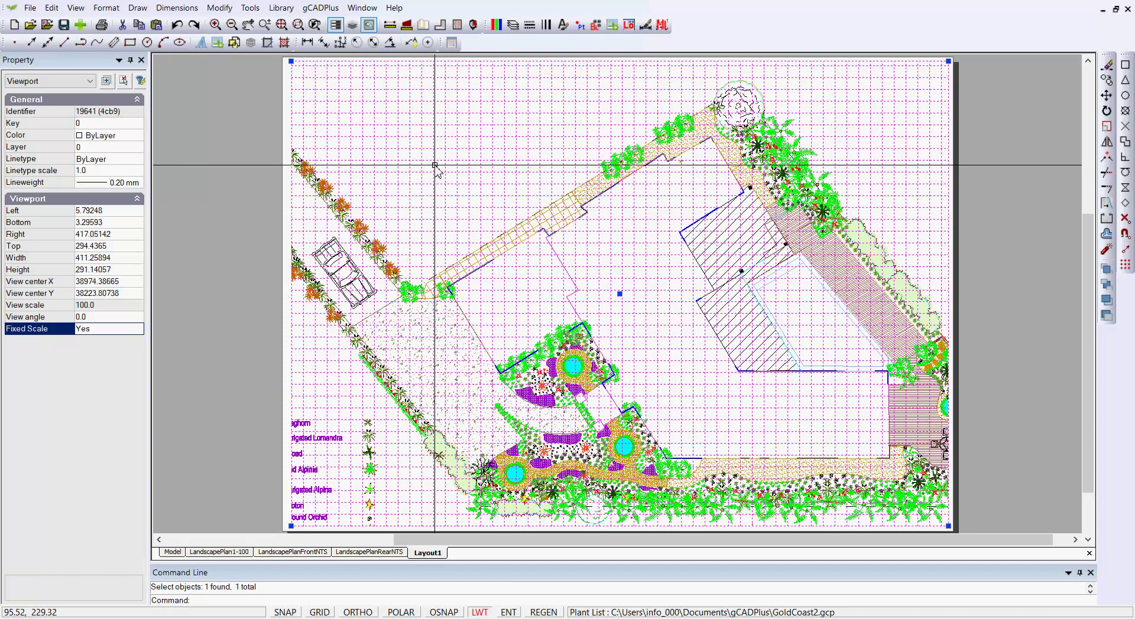
key("Escape")
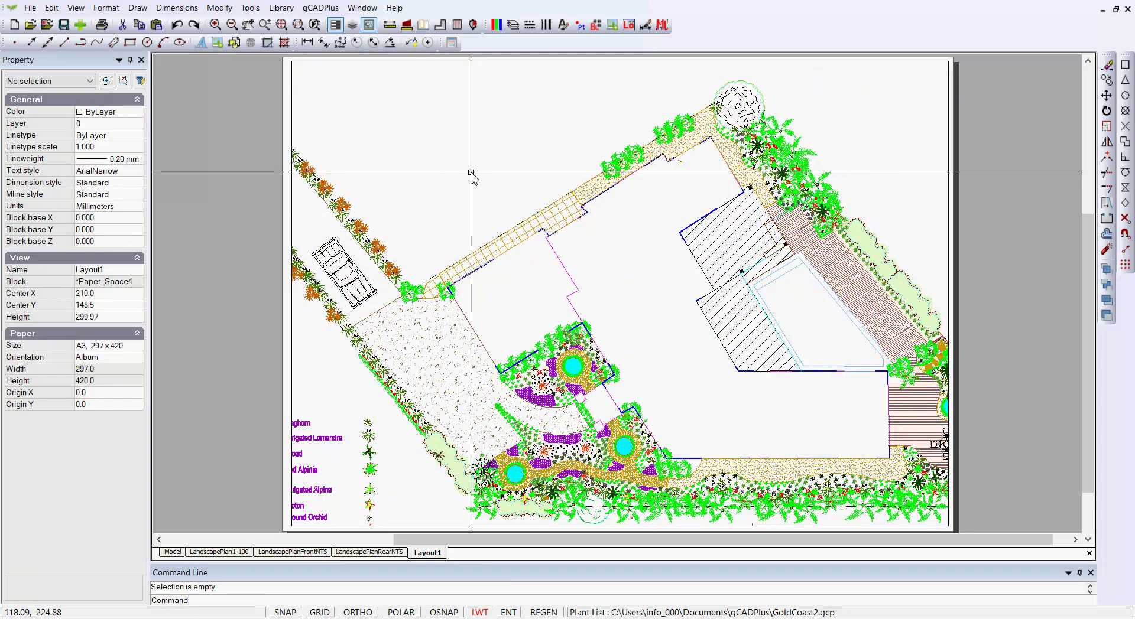
key("ctrl+Page_Up")
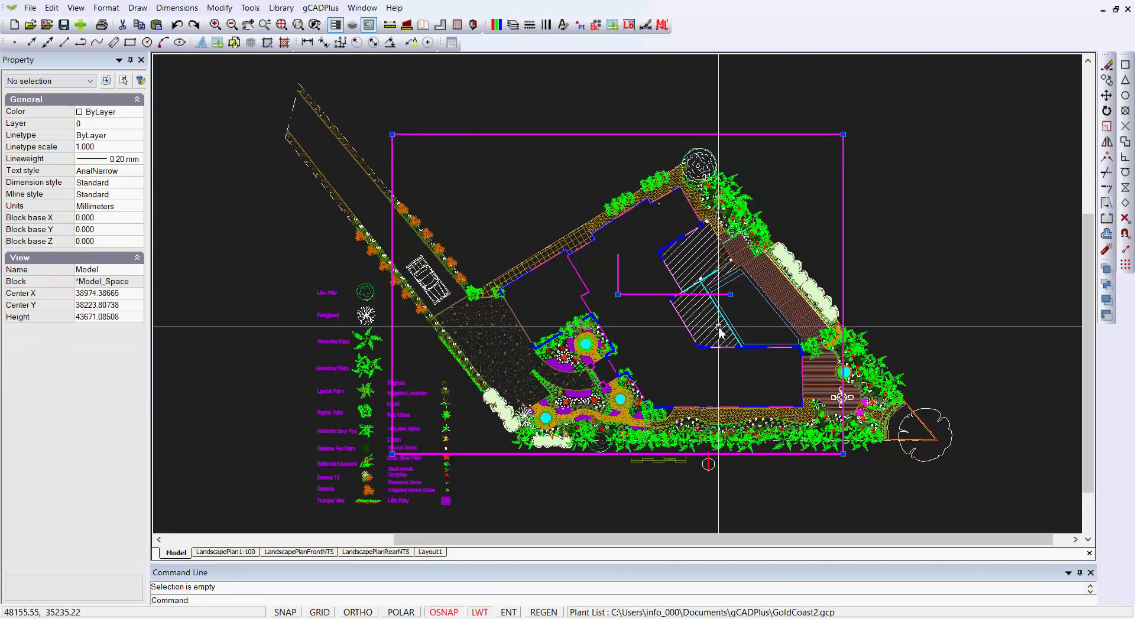
Move the magenta viewport frame over the front garden and plant legend, then display it on Layout1.
left_click(618, 294)
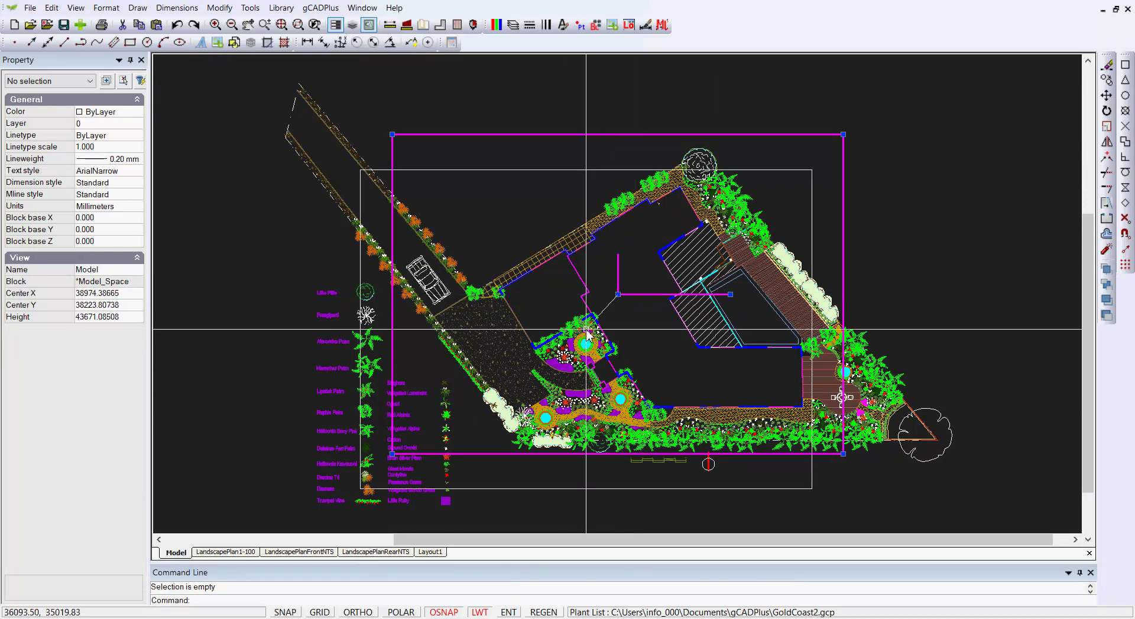
left_click(504, 355)
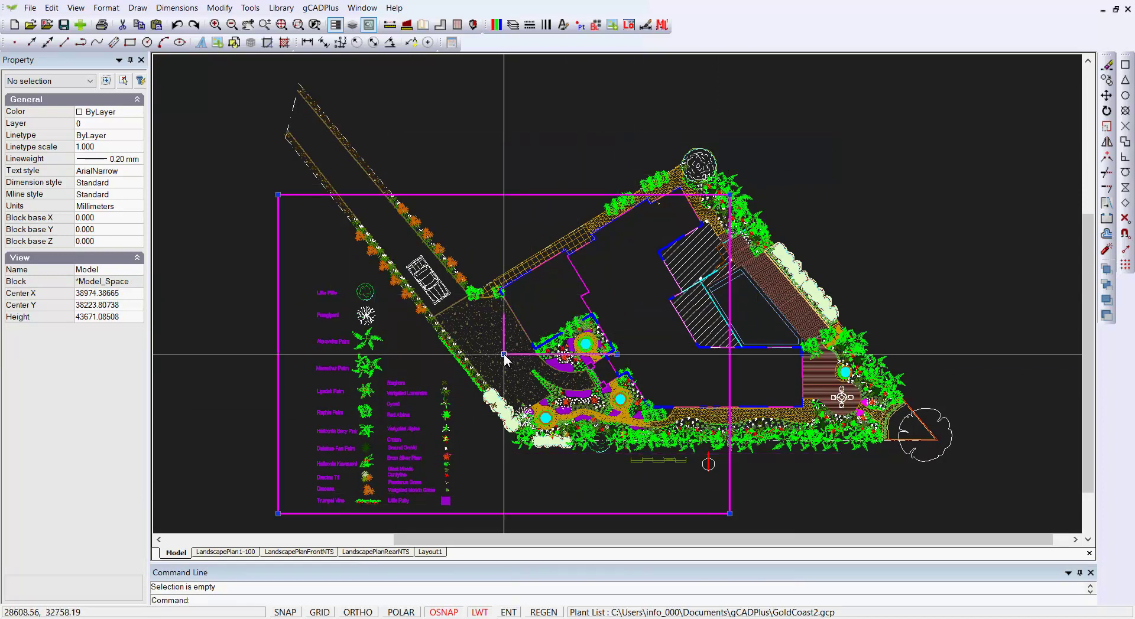
right_click(518, 227)
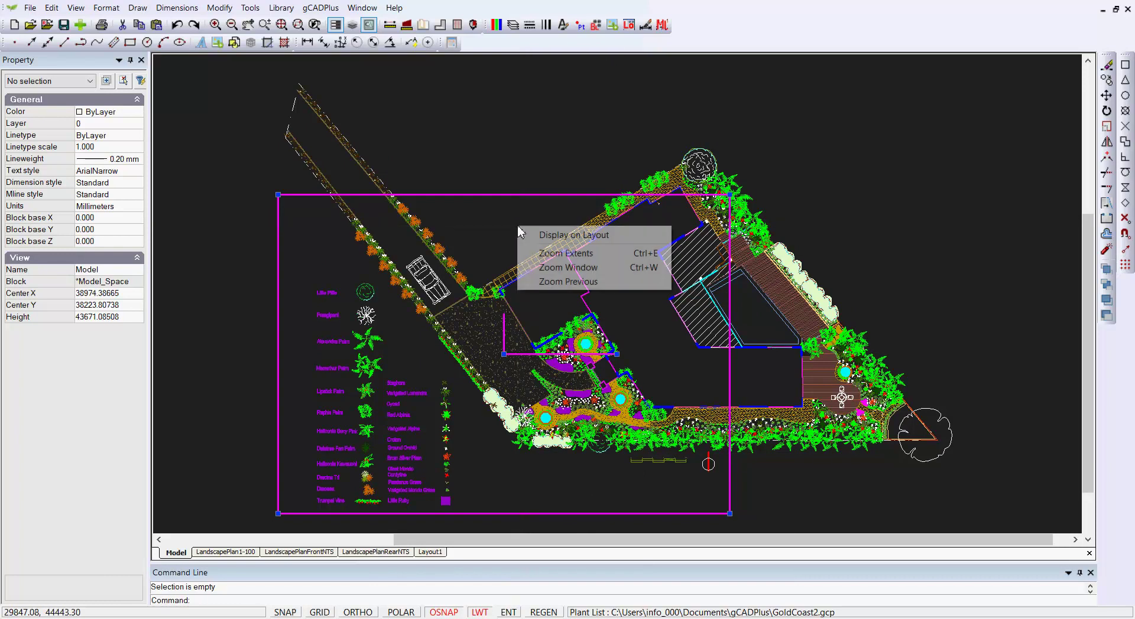
left_click(571, 237)
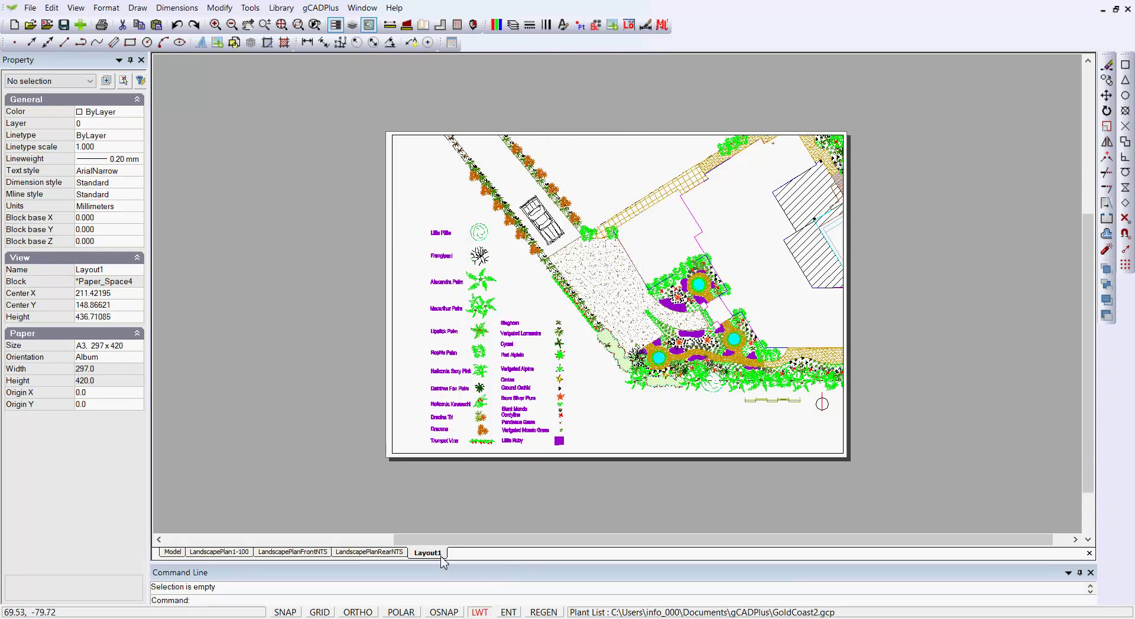
Zoom to extents to show the whole A3 sheet with the plant legend and western garden plan.
right_click(974, 372)
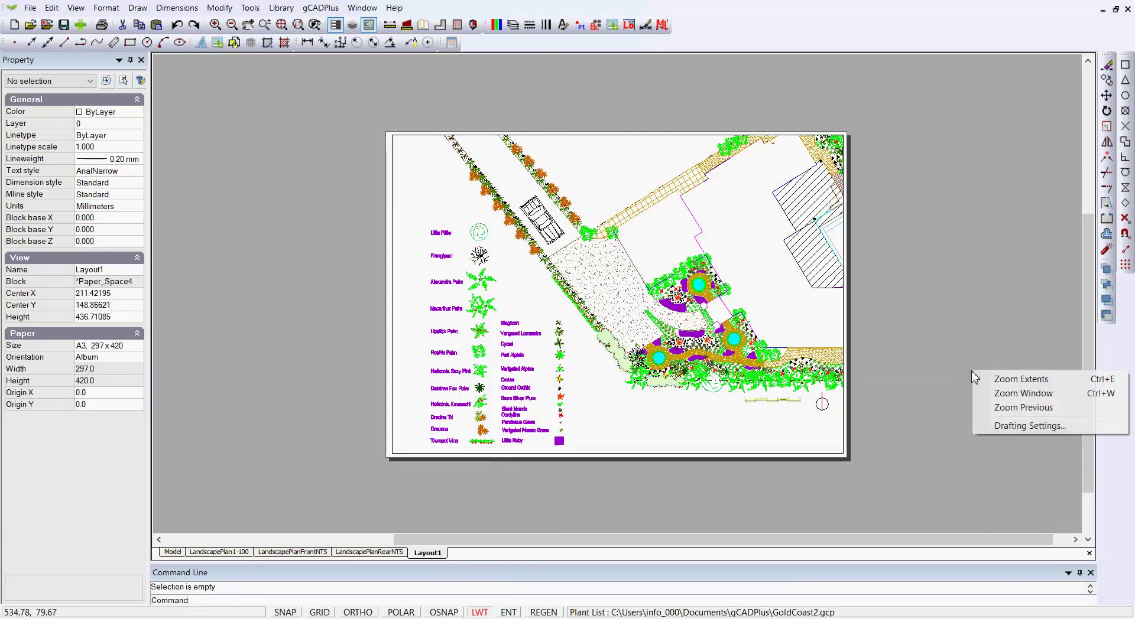
left_click(1027, 380)
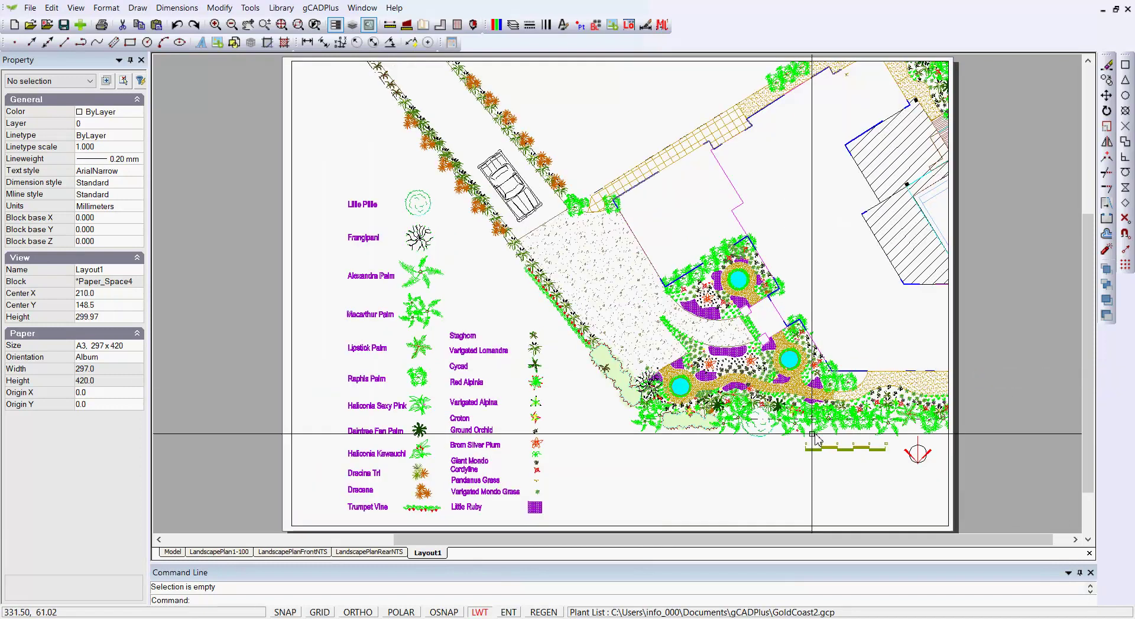
left_click(373, 552)
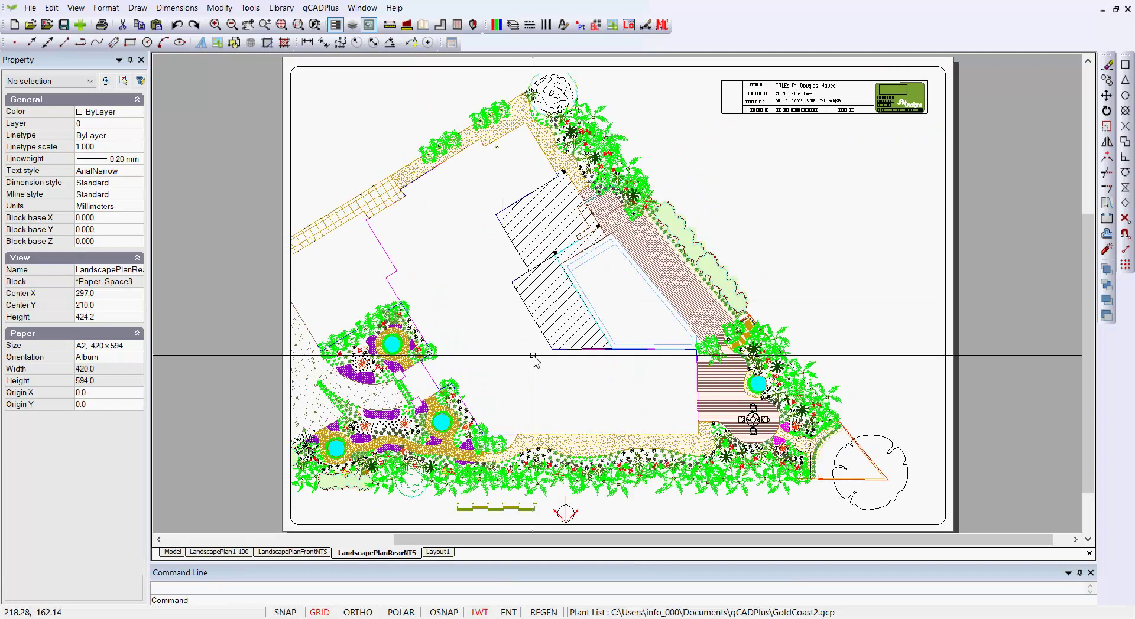
scroll(830, 126, "up", 2)
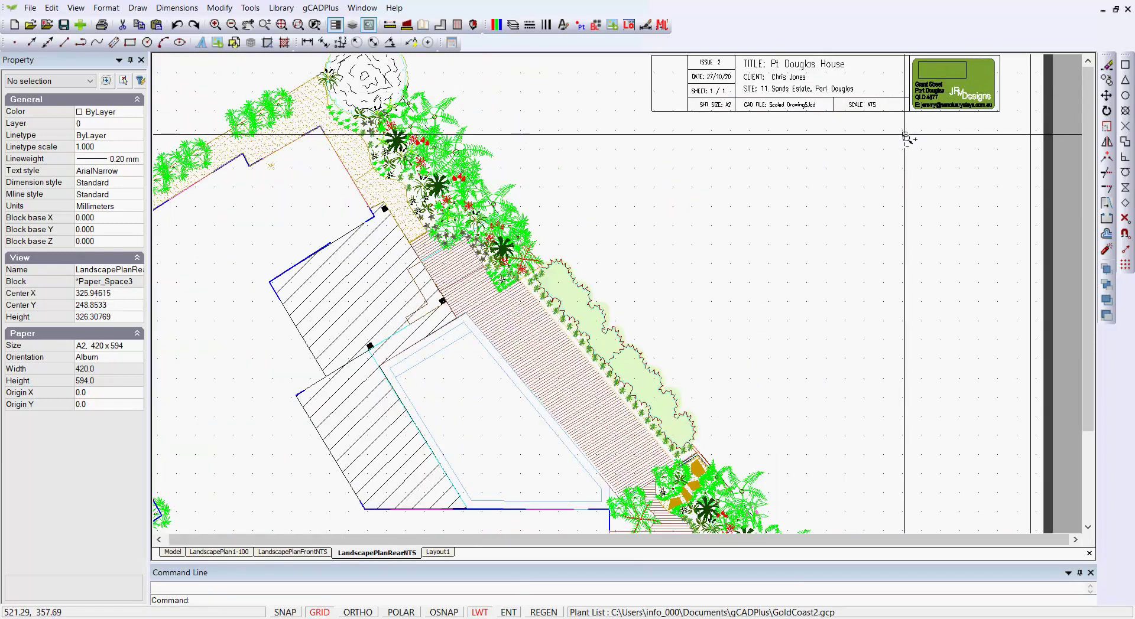
scroll(905, 135, "down", 3)
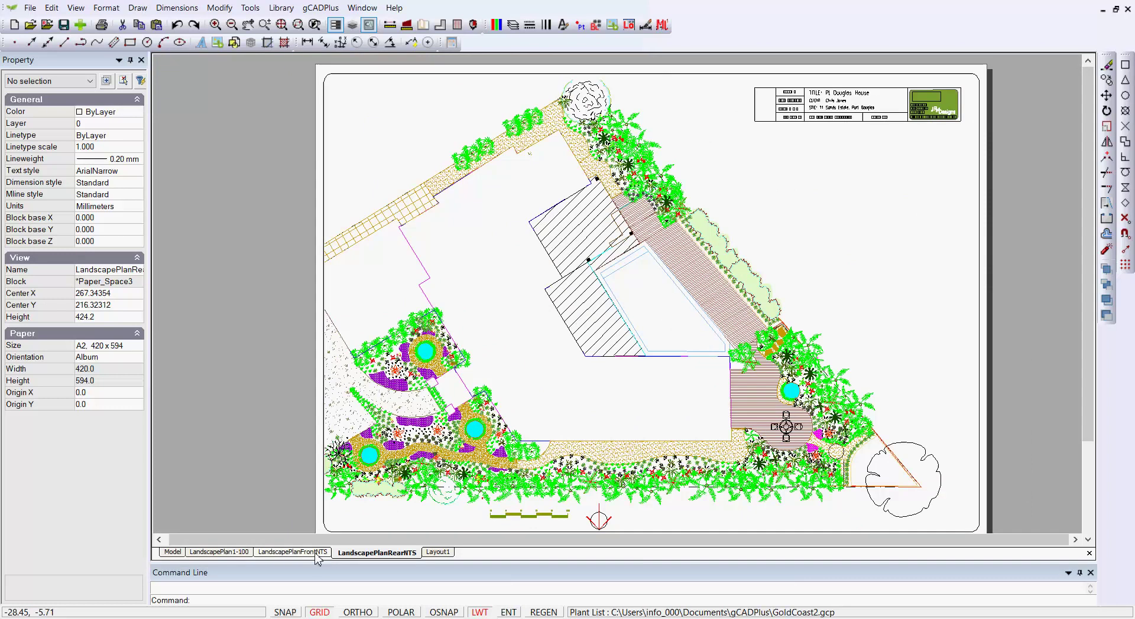
left_click(312, 553)
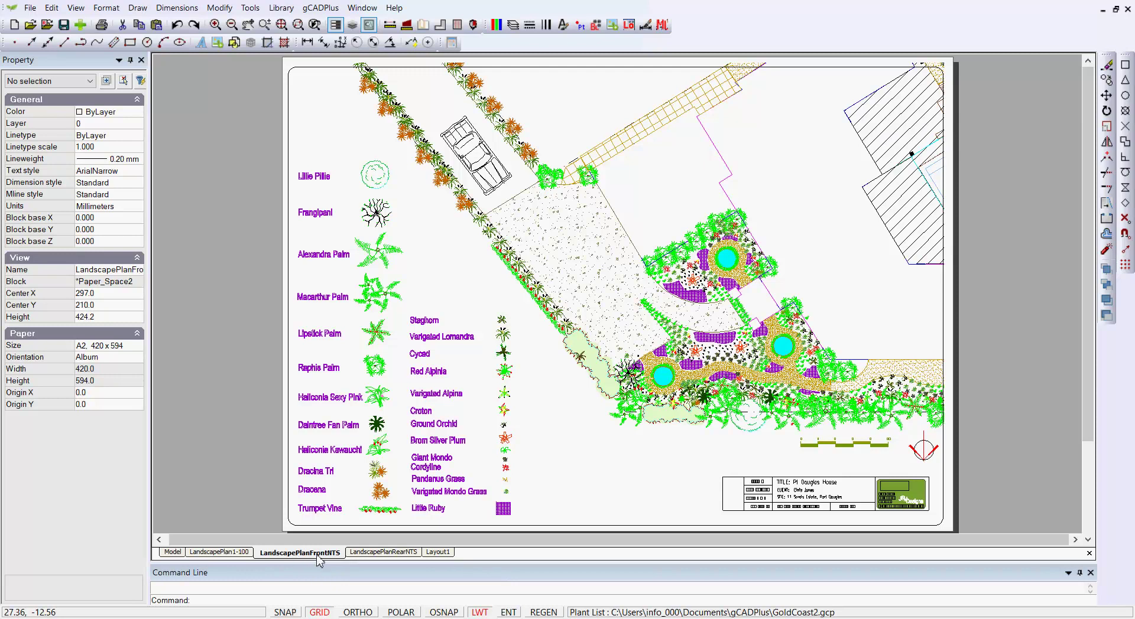
left_click(442, 555)
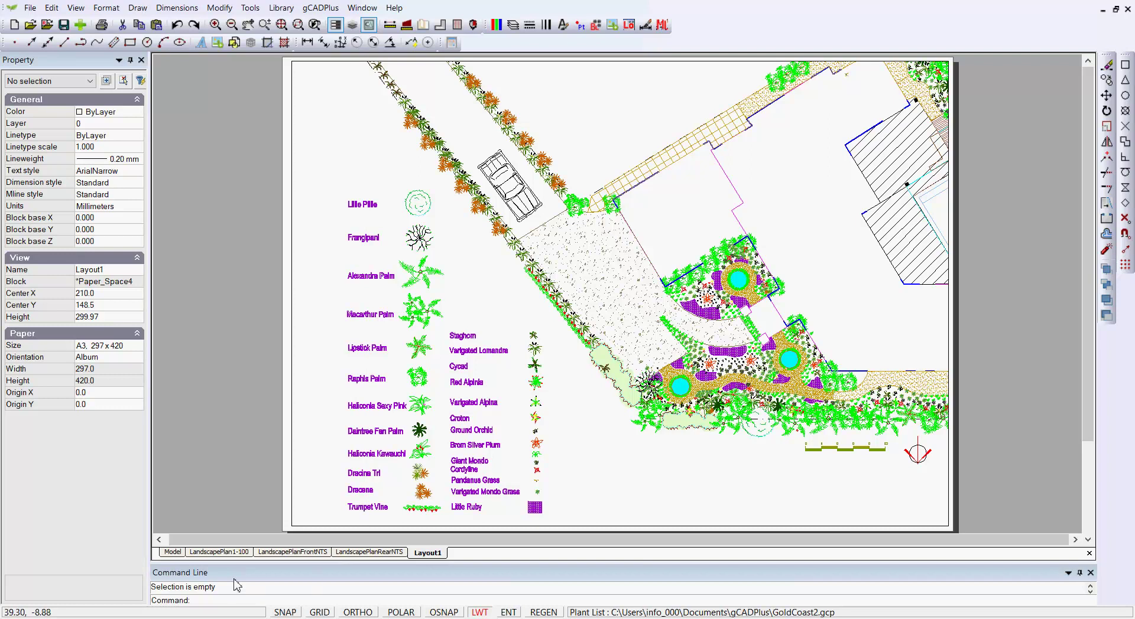
Return to model space and zoom and pan onto the 0–5M scale bar below the front garden.
left_click(175, 554)
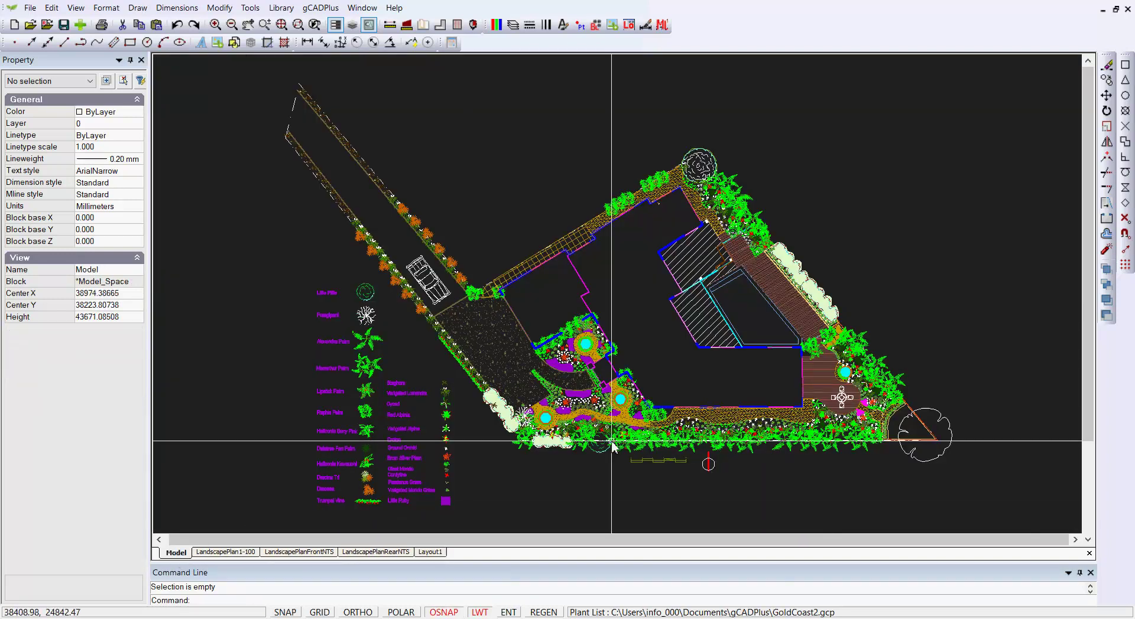
scroll(775, 392, "up", 2)
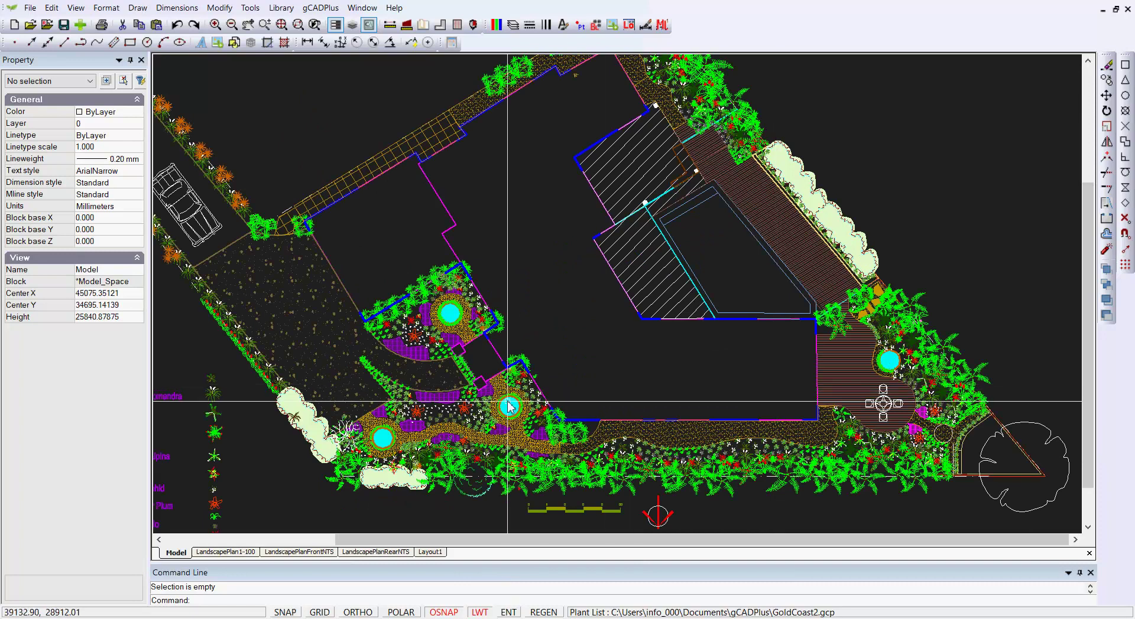
left_click(440, 554)
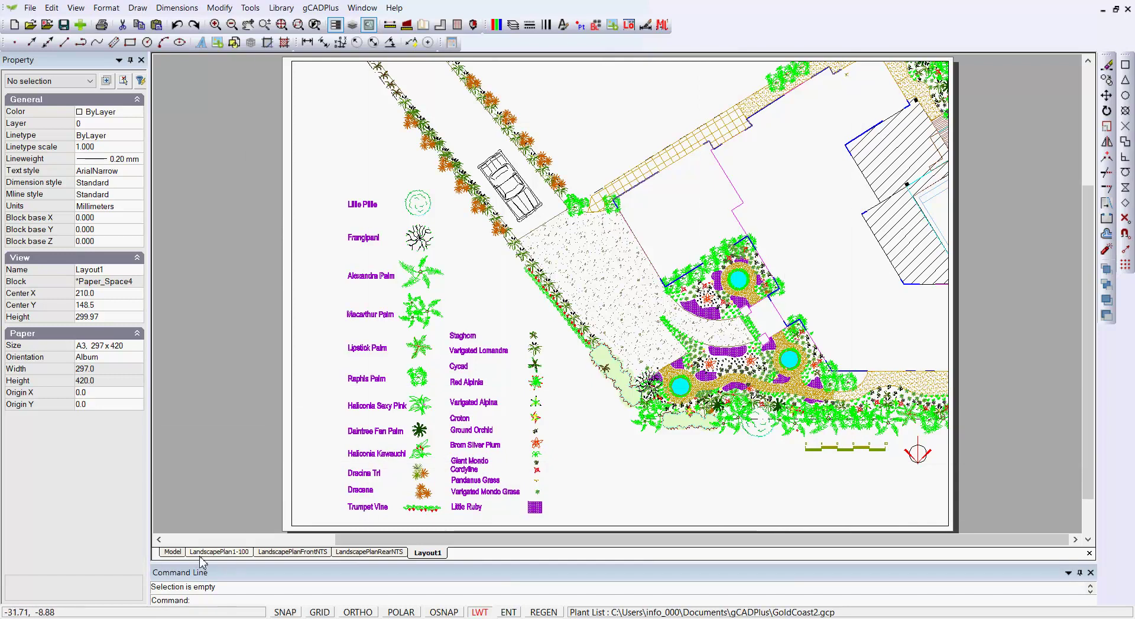
left_click(178, 552)
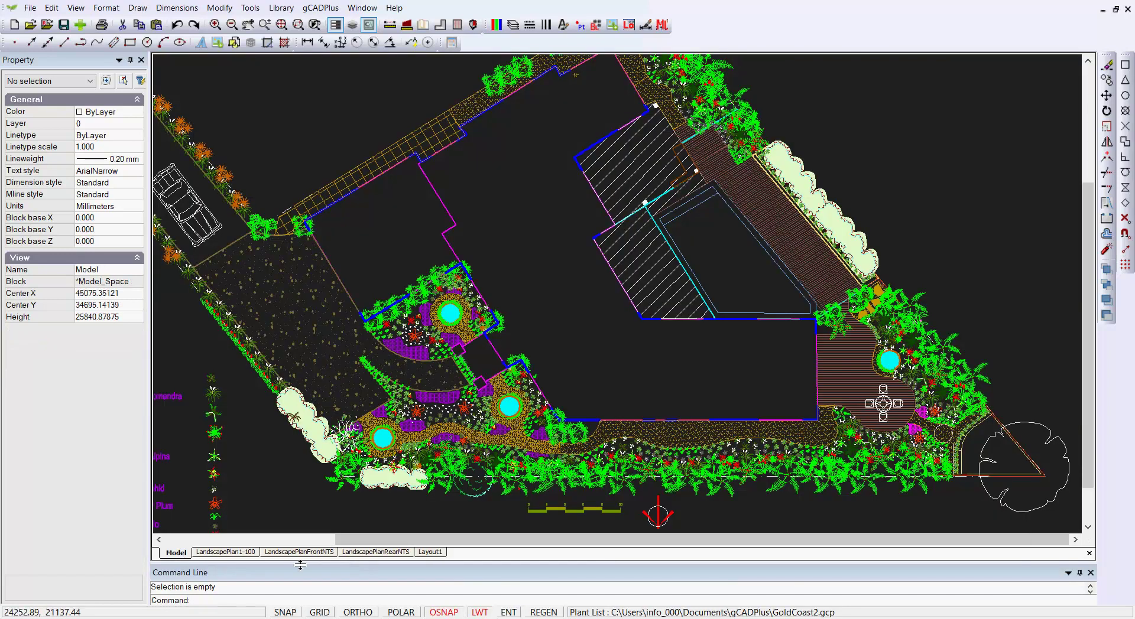
scroll(572, 507, "up", 3)
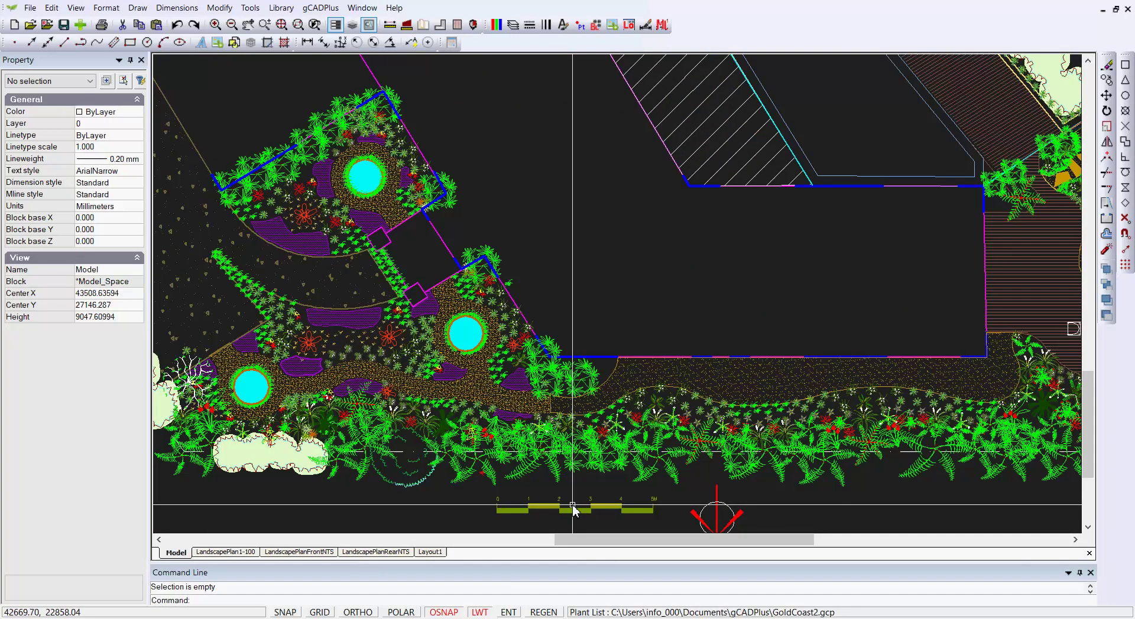
middle_click_drag(574, 502, 570, 404)
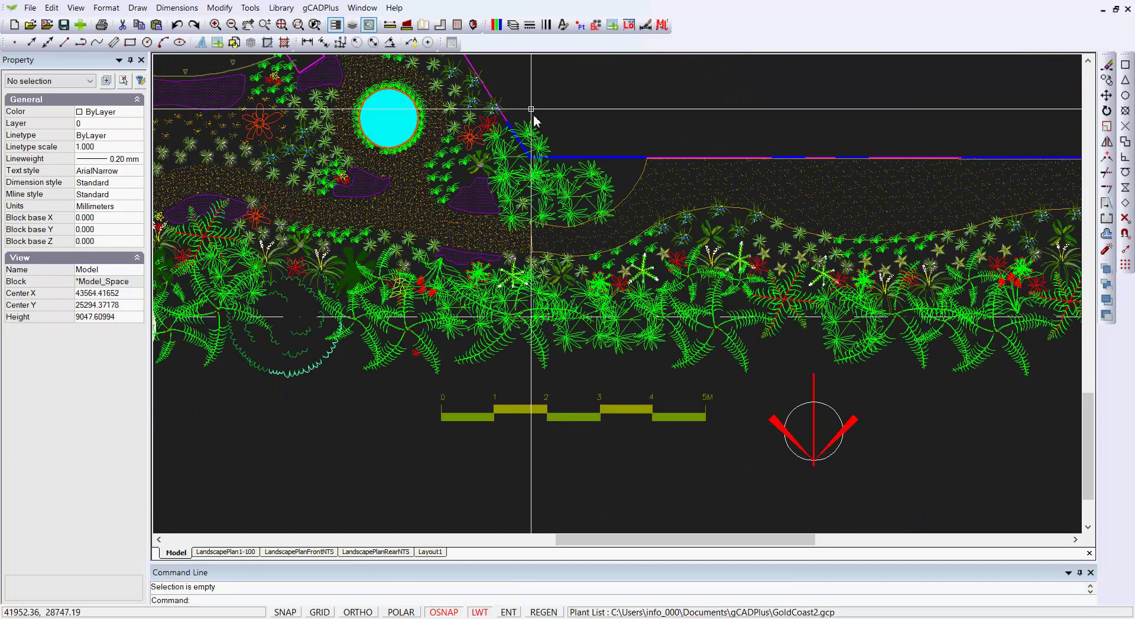
Measure the scale bar from its 0 to 5M mark with DIST, confirming 5000 mm.
left_click(389, 25)
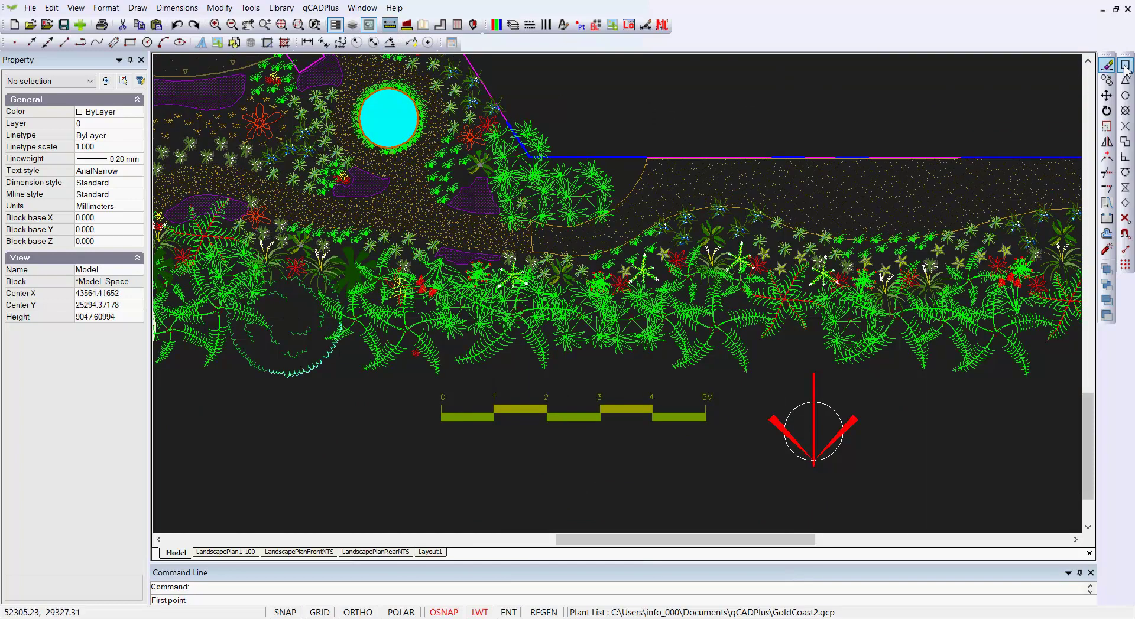
left_click(440, 406)
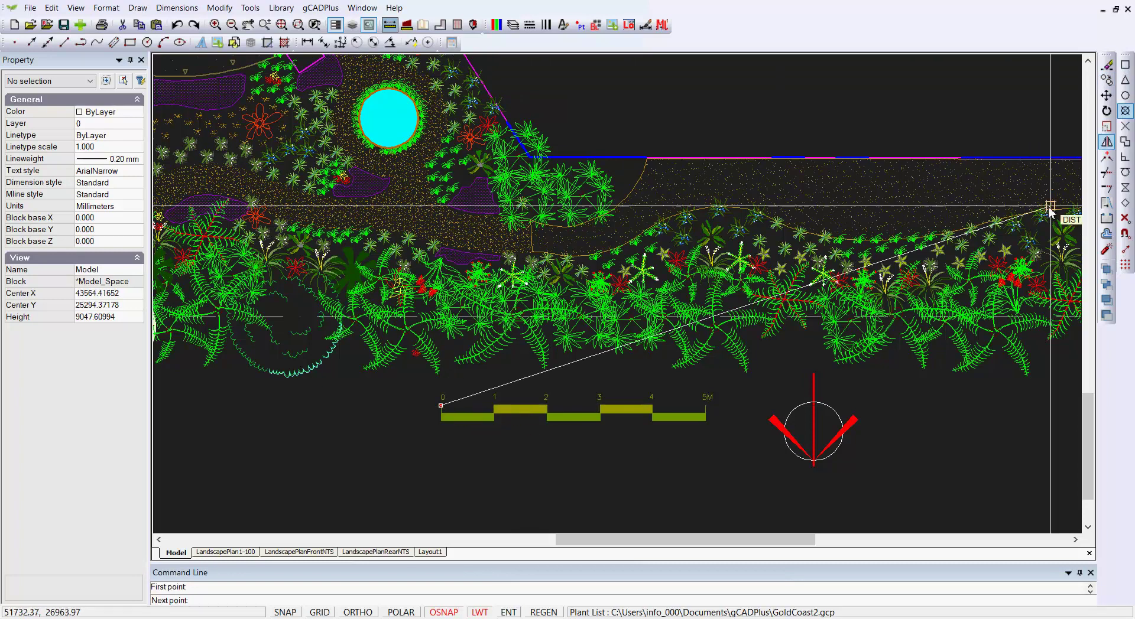
left_click(705, 406)
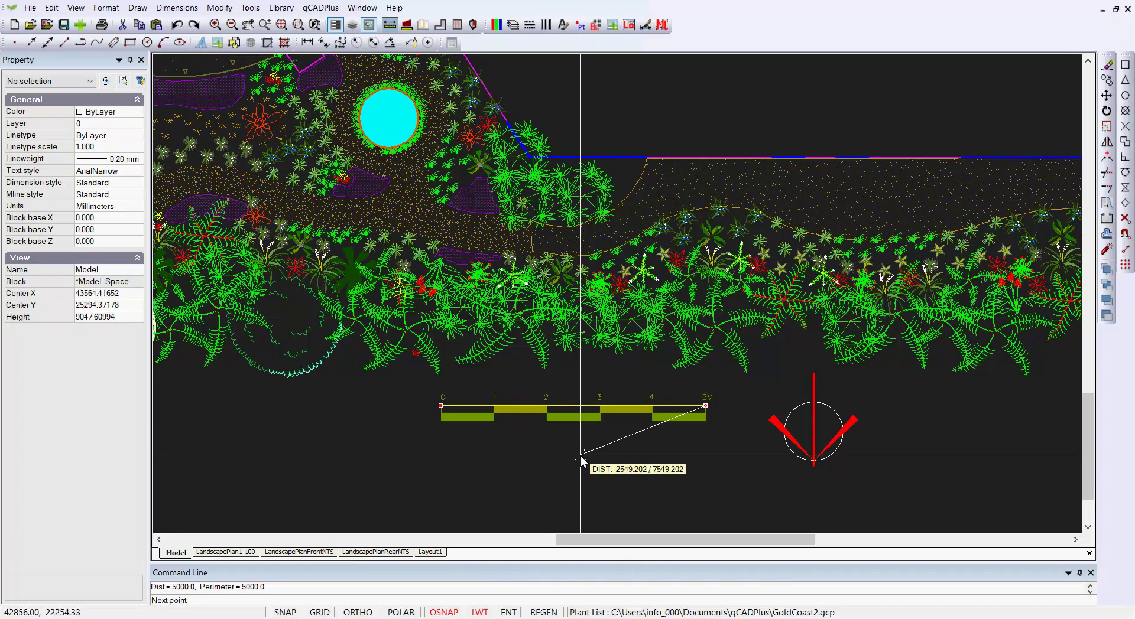
key("Escape")
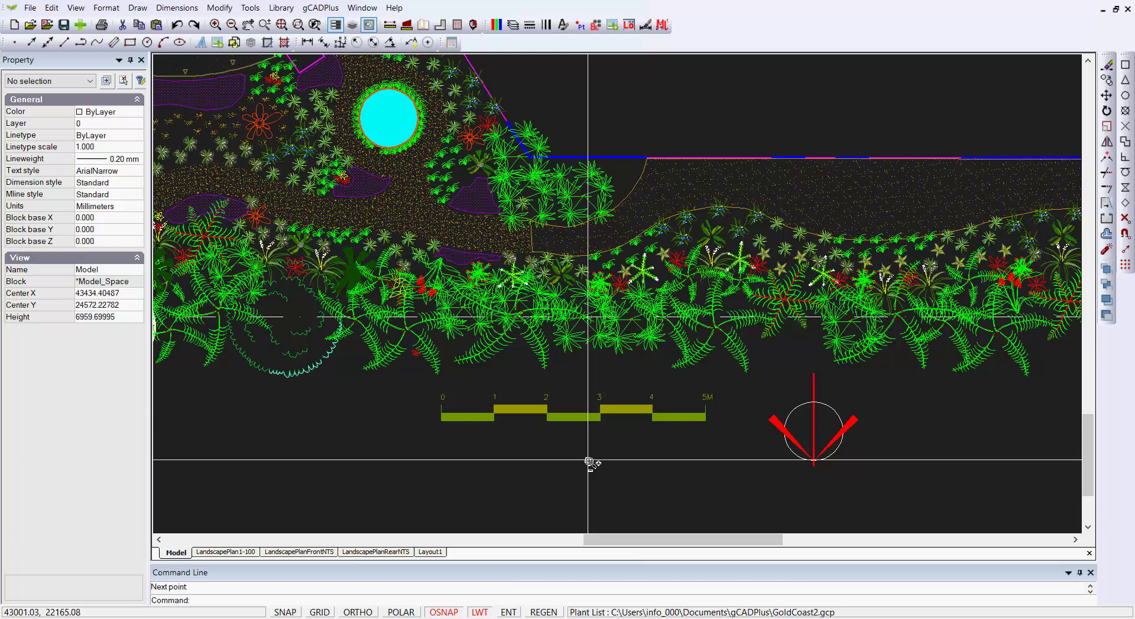
scroll(589, 461, "down", 1)
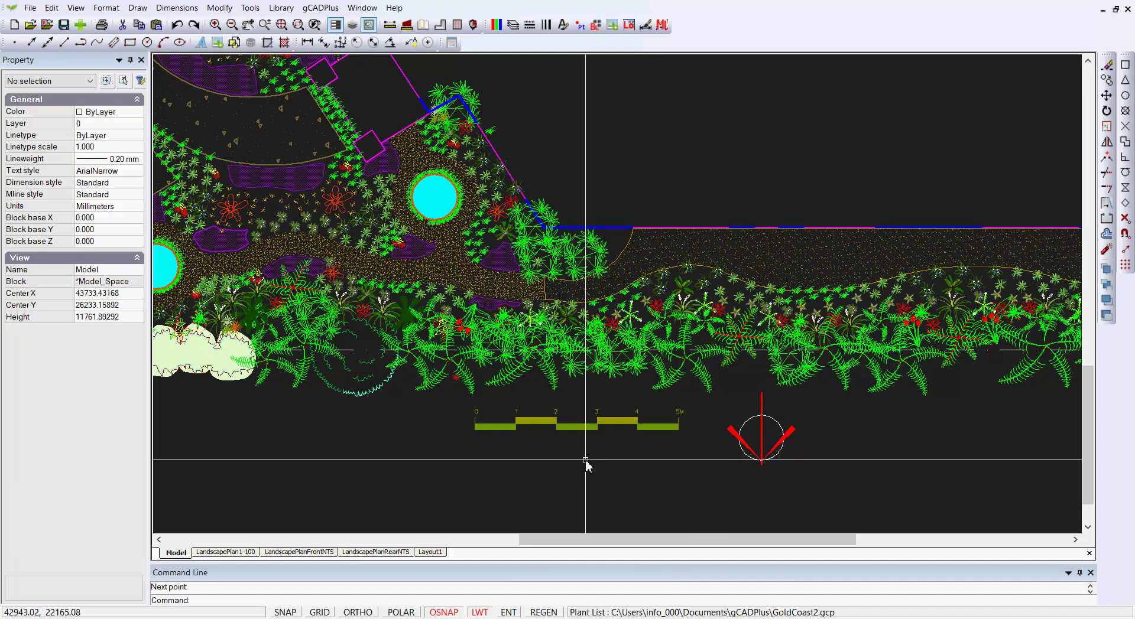
Switch to Layout1 and zoom in on the scale bar and north arrow below the garden plan.
left_click(438, 554)
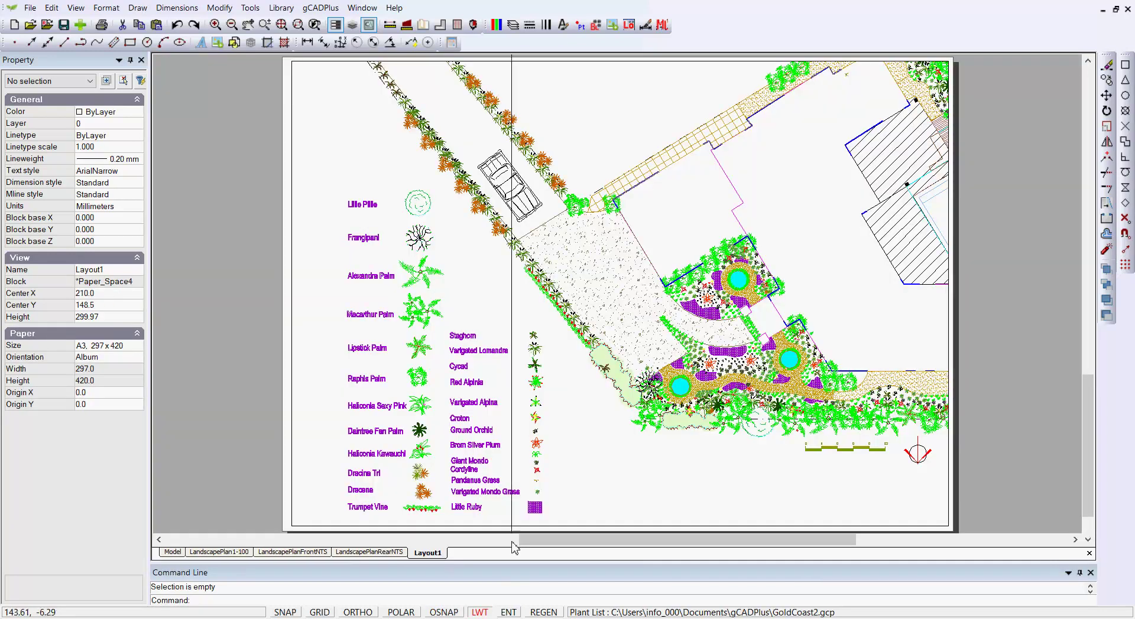
scroll(869, 456, "up", 3)
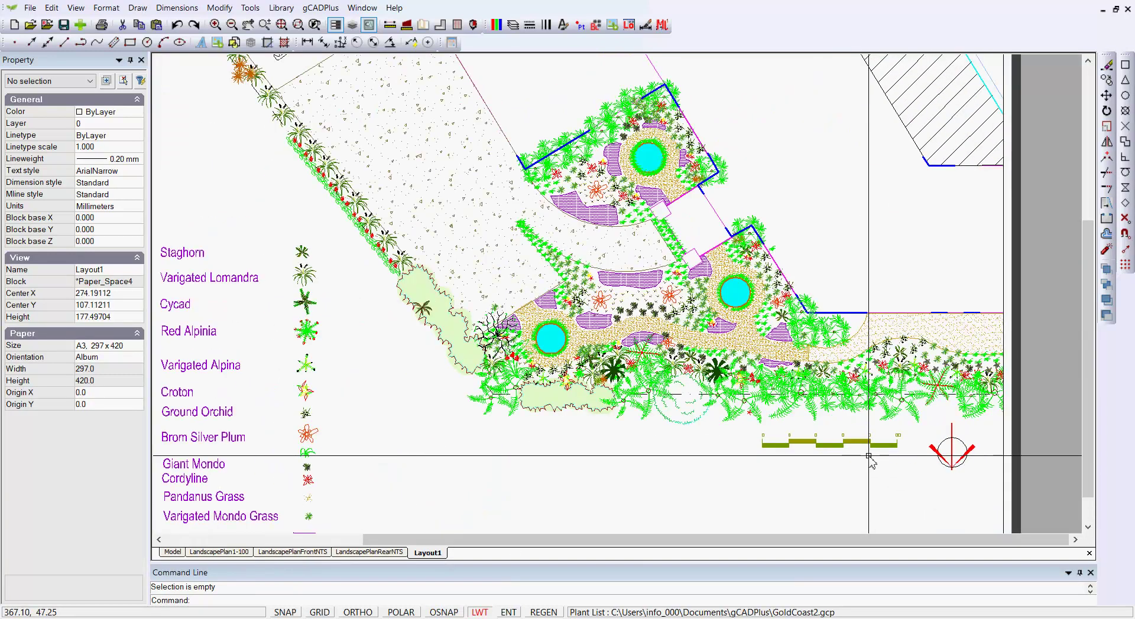